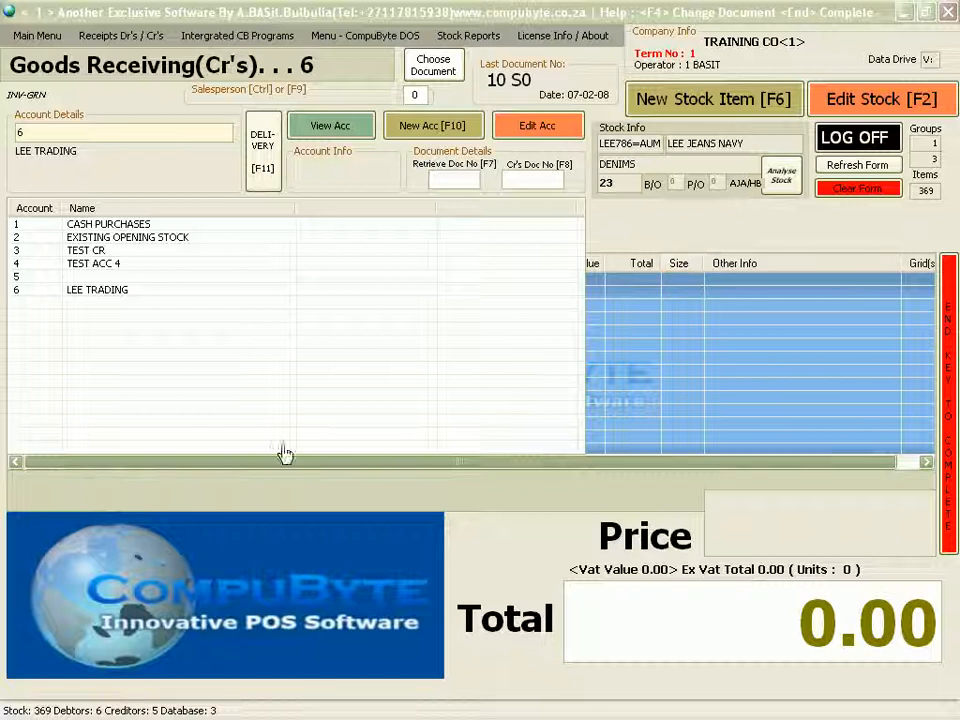
Start a Cash Sales document on account 6, find LEE JEANS NAVY via lee+, and analyse its stock.
left_click(476, 181)
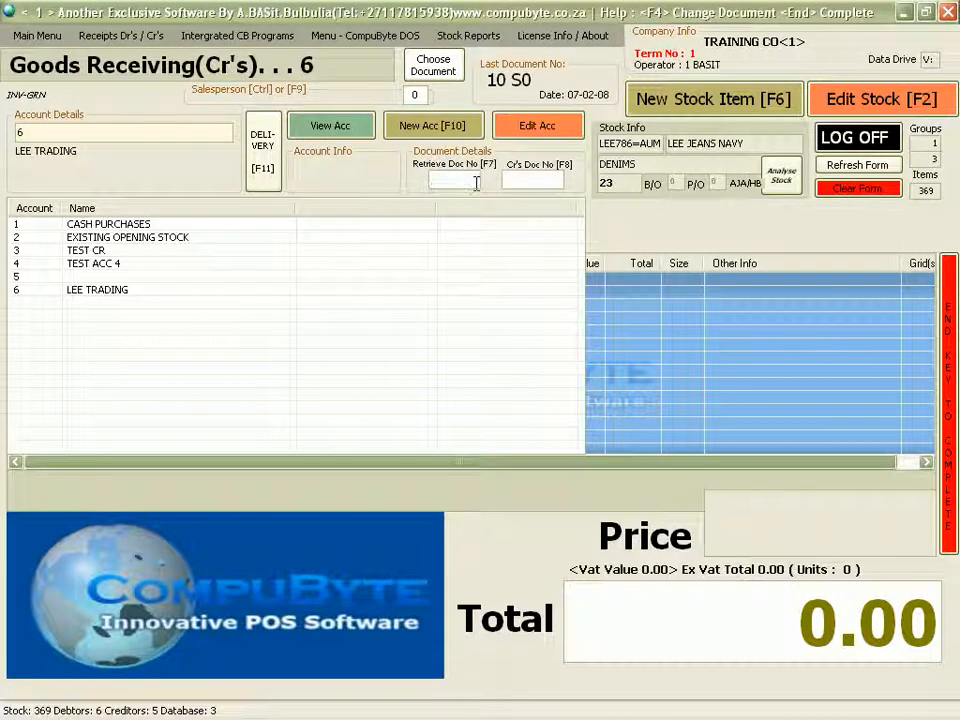
key("F4")
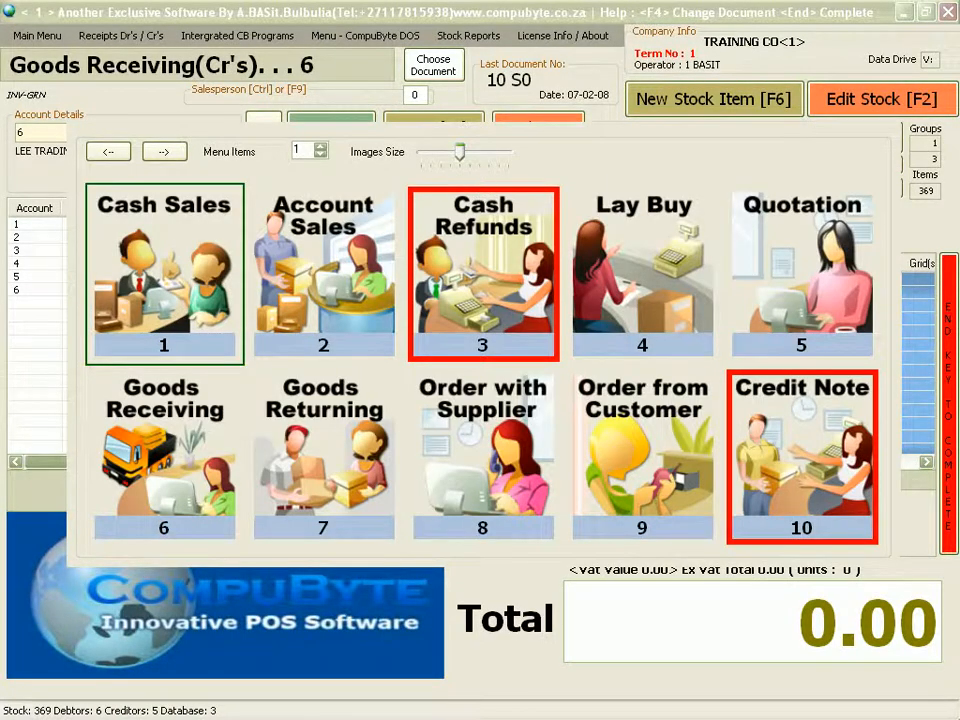
key("1")
key("Return")
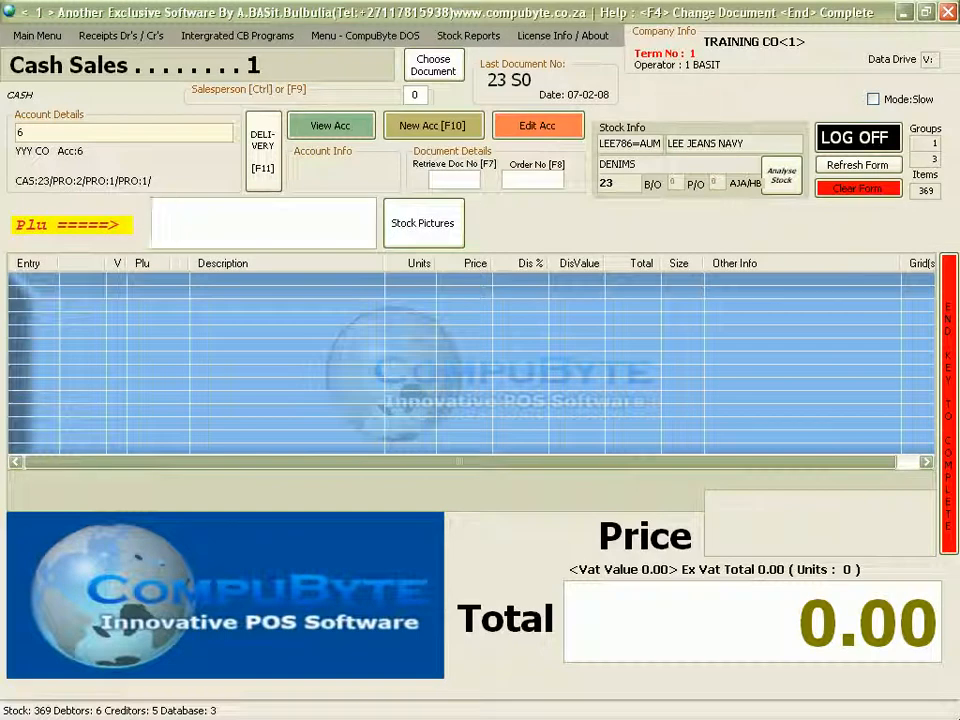
type("le")
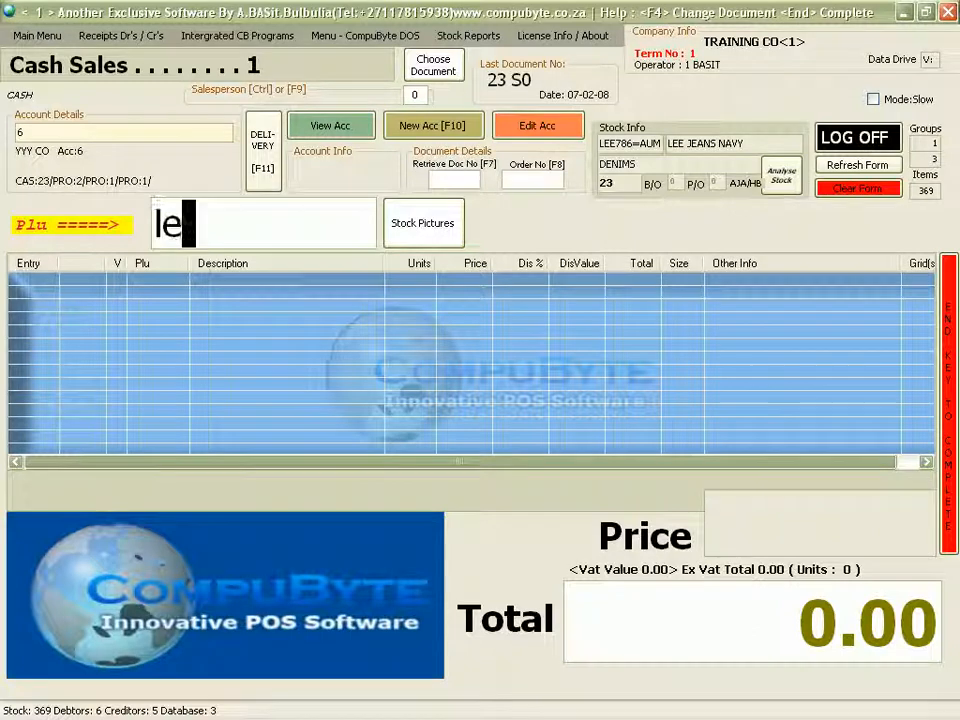
type("e+")
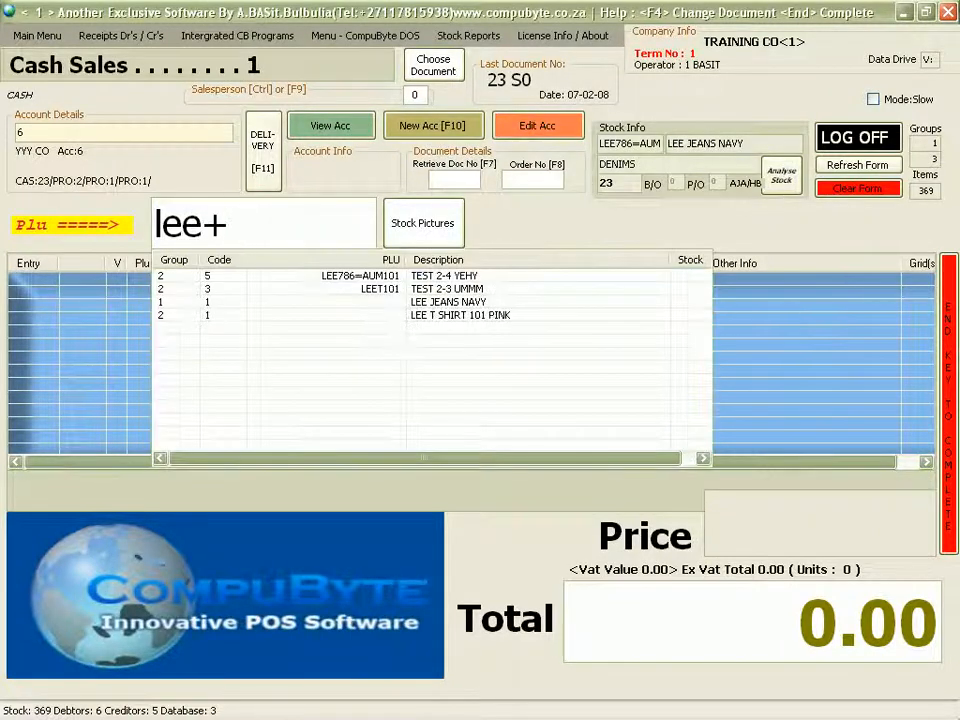
left_click(447, 304)
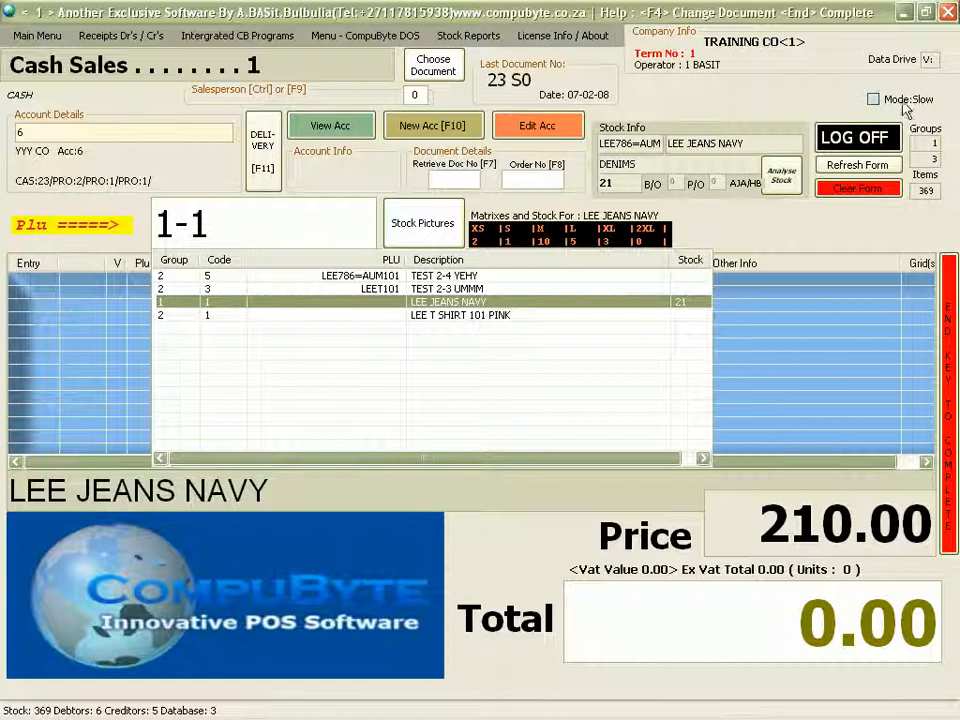
left_click(786, 175)
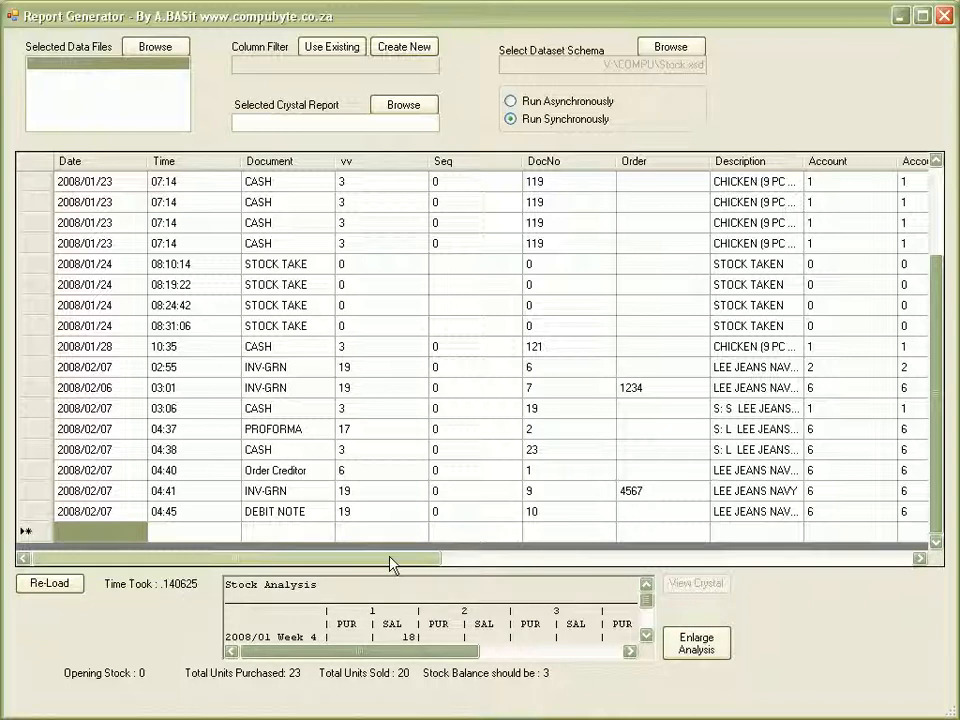
Enlarge the LEE JEANS NAVY weekly analysis to read it, then reduce it again.
left_click(706, 650)
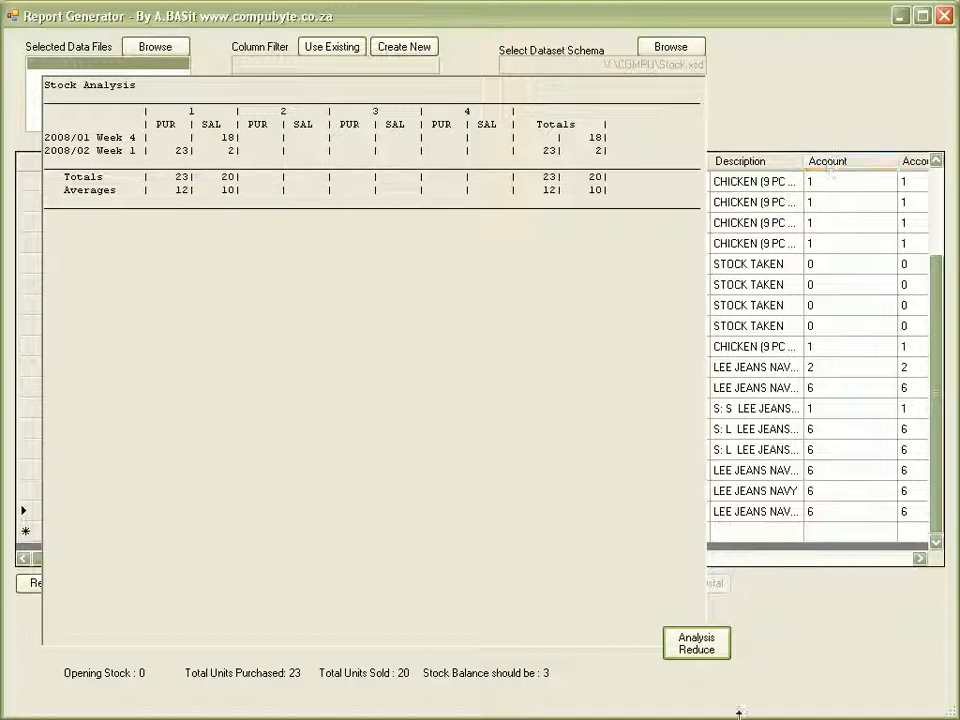
left_click(707, 655)
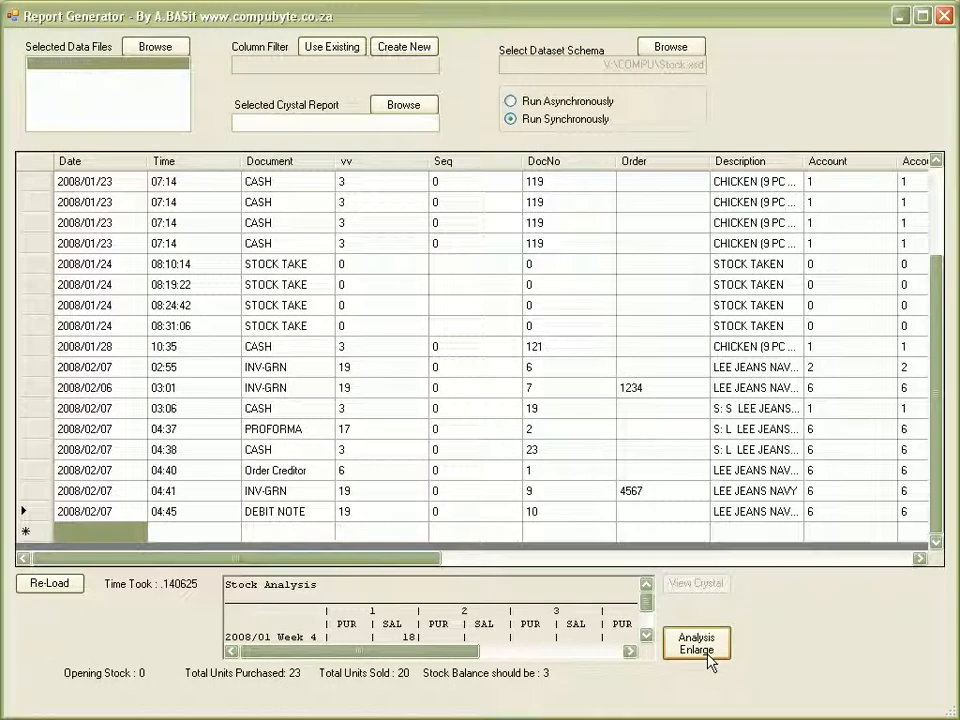
Close the Report Generator and export stock figures for the LEE JEANS and SHOES - BARKER groups.
left_click(946, 15)
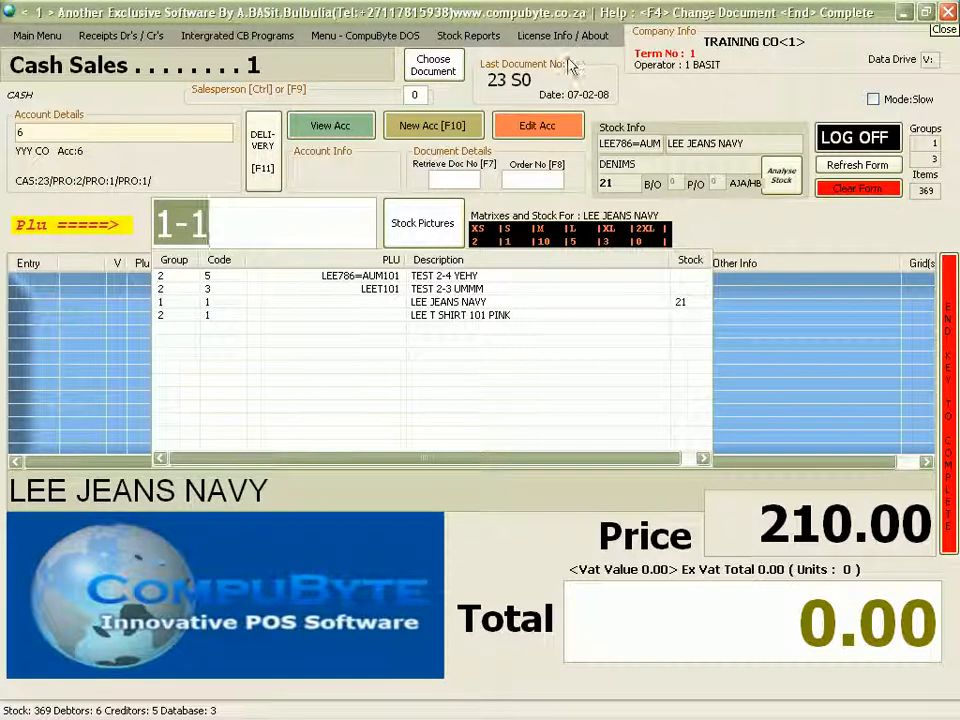
left_click(476, 40)
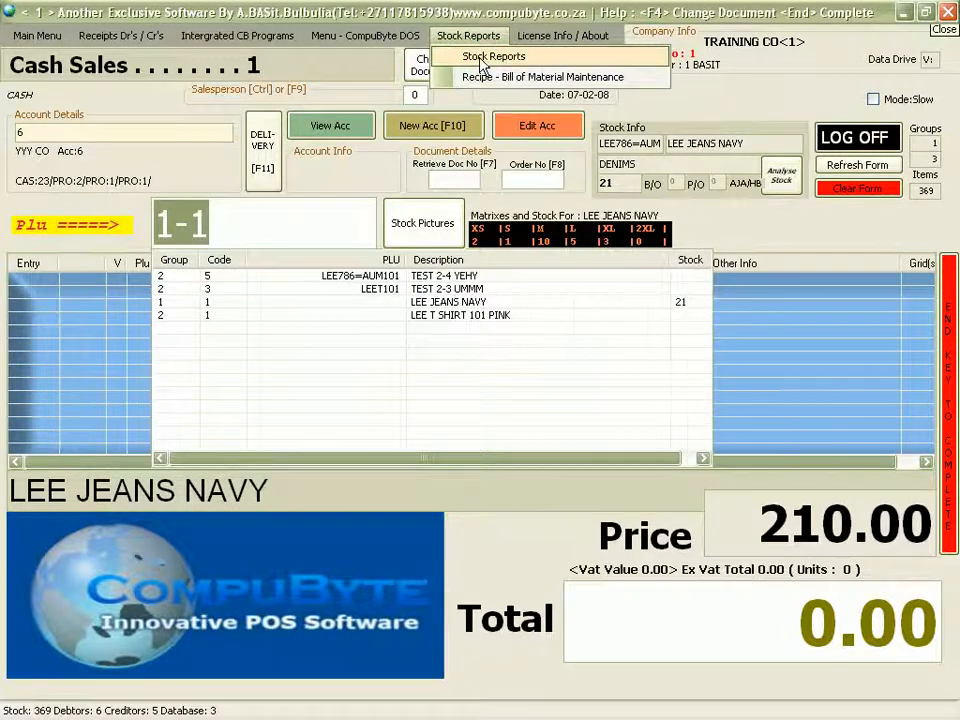
left_click(480, 57)
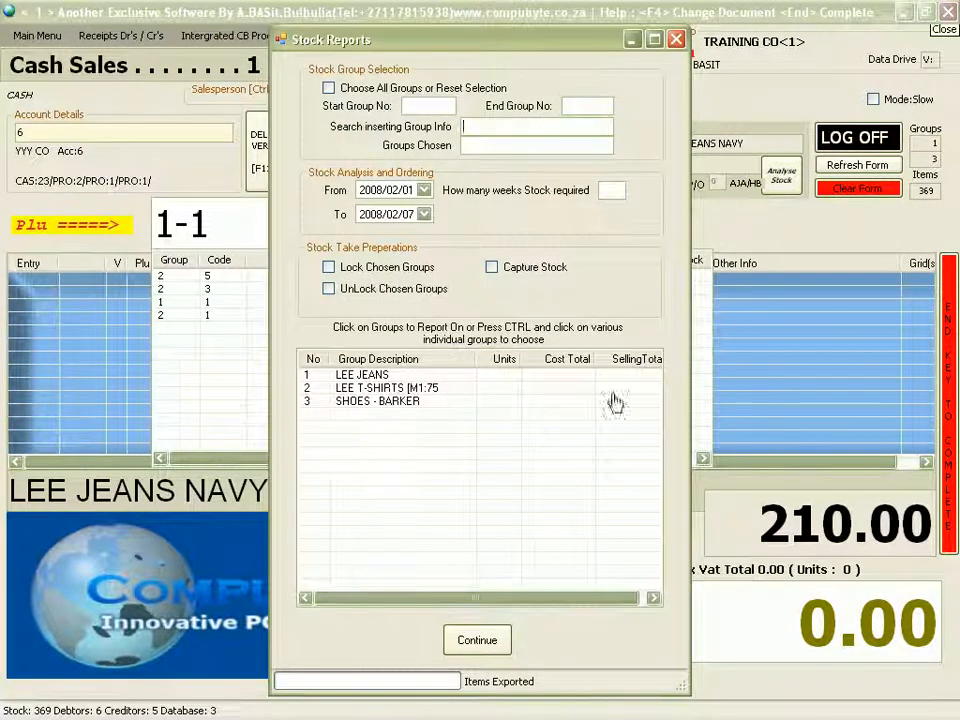
left_click(357, 376)
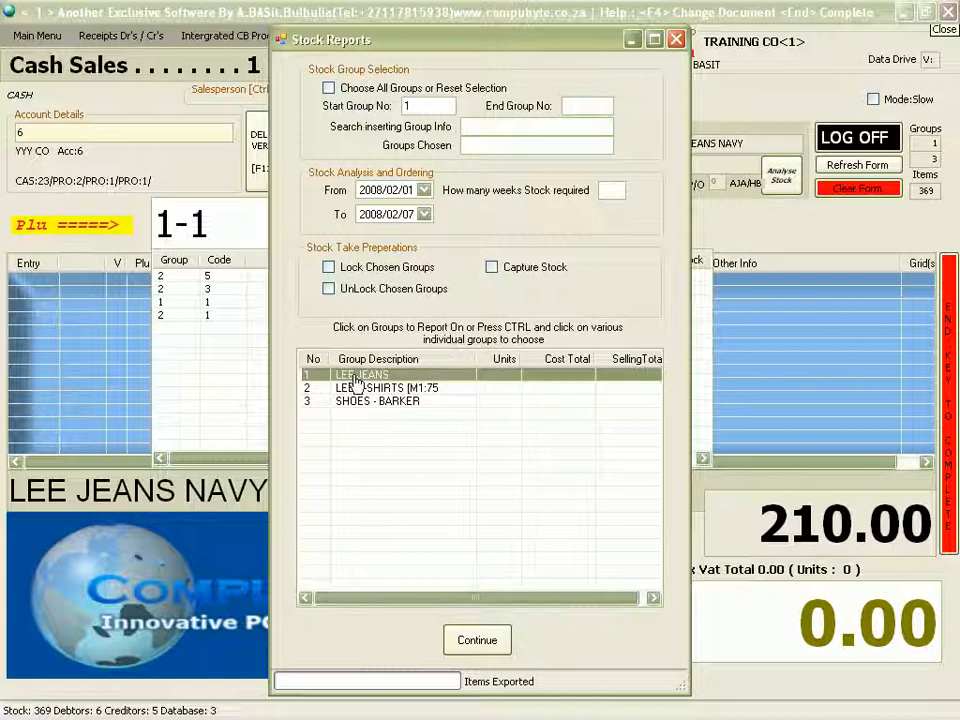
left_click(358, 403, "ctrl")
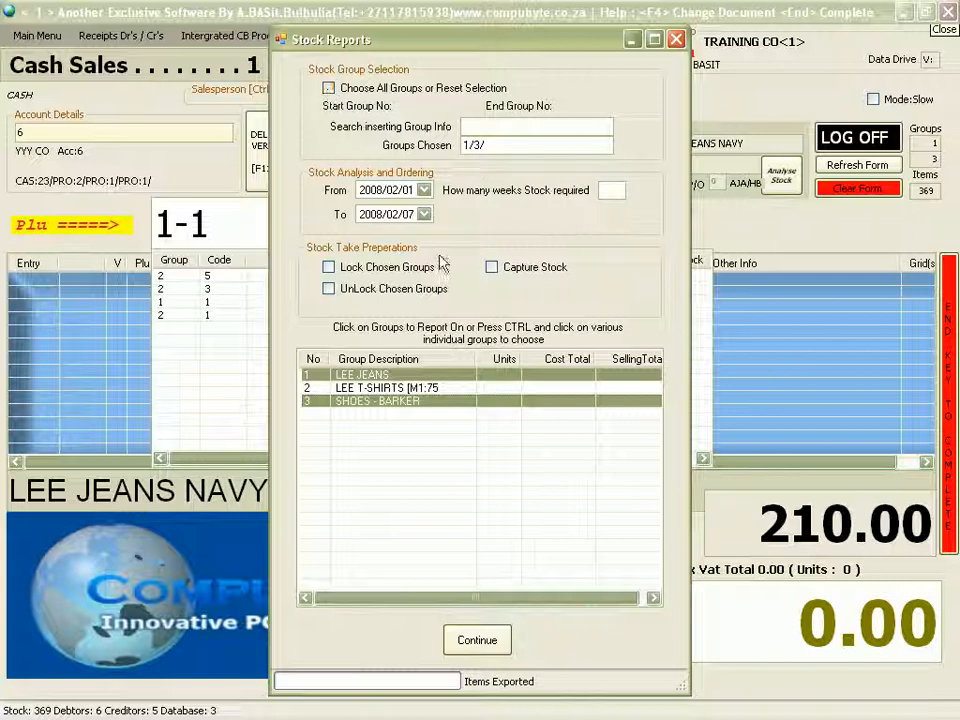
left_click(496, 634)
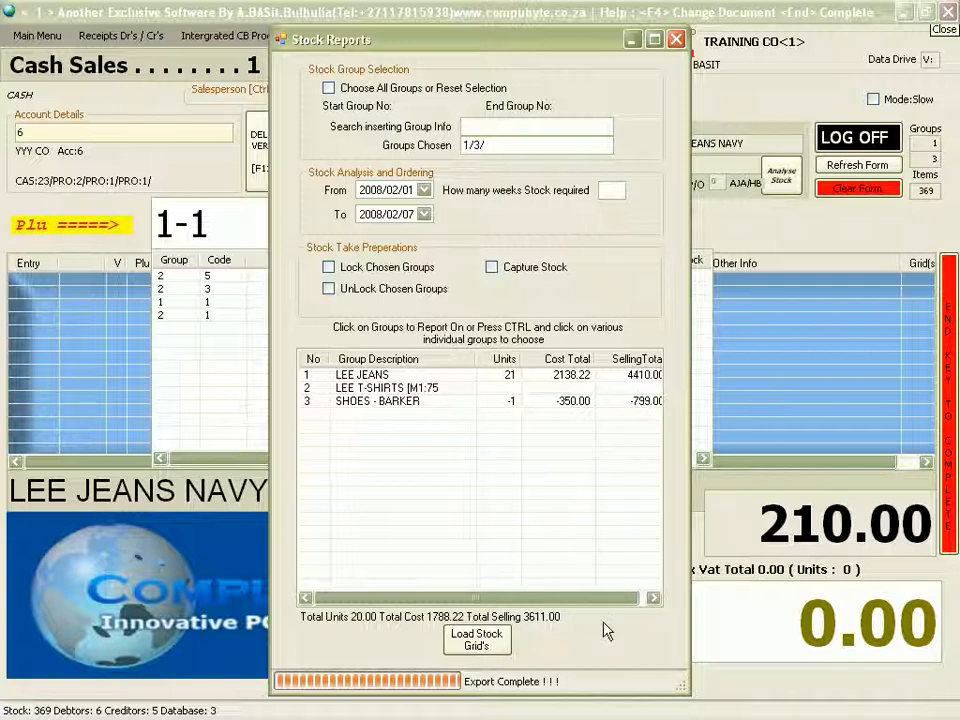
Load the LEE JEANS and SHOES - BARKER stock grids and auto-fit the Sizes column.
left_click(476, 640)
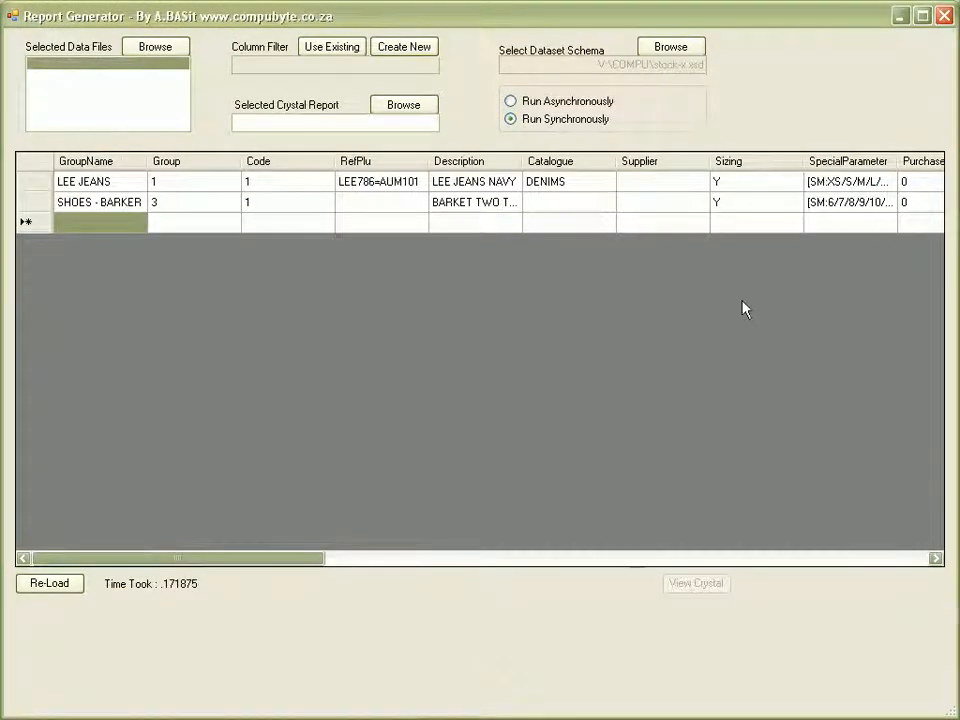
left_click_drag(272, 560, 898, 567)
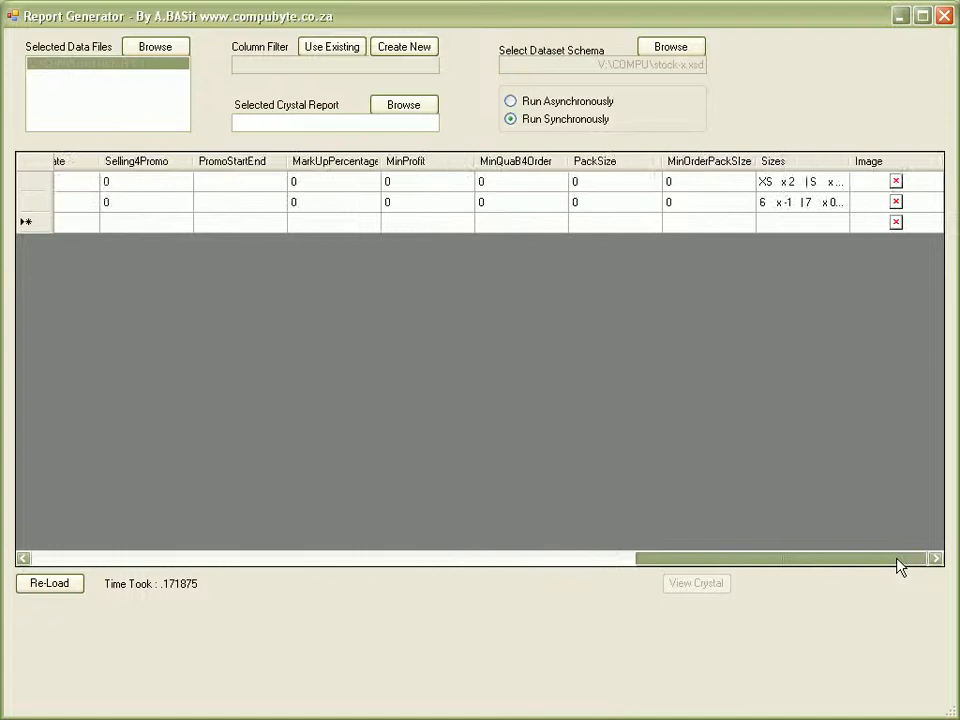
double_click(849, 157)
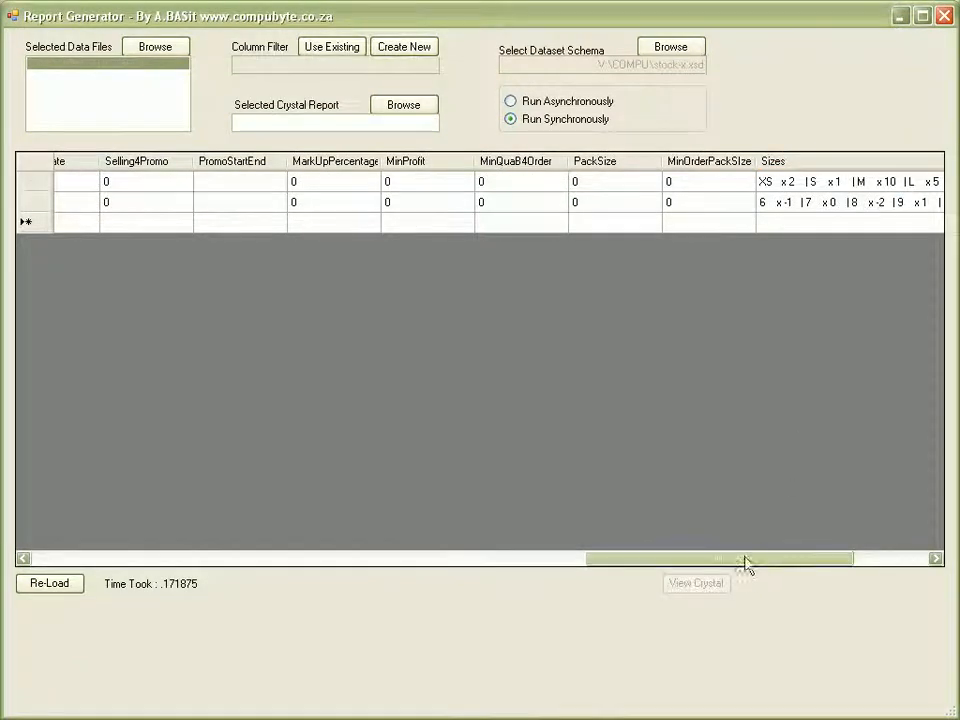
left_click_drag(741, 565, 897, 563)
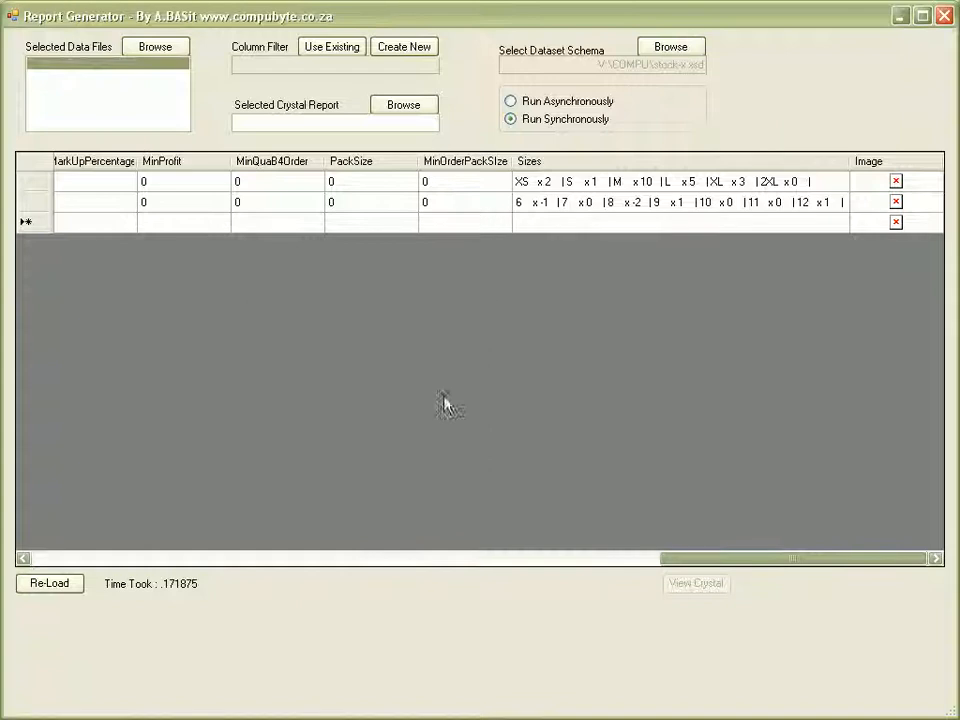
Select Stock - With Sizing Report.rpt as the Crystal report and reload the stock data.
left_click(397, 110)
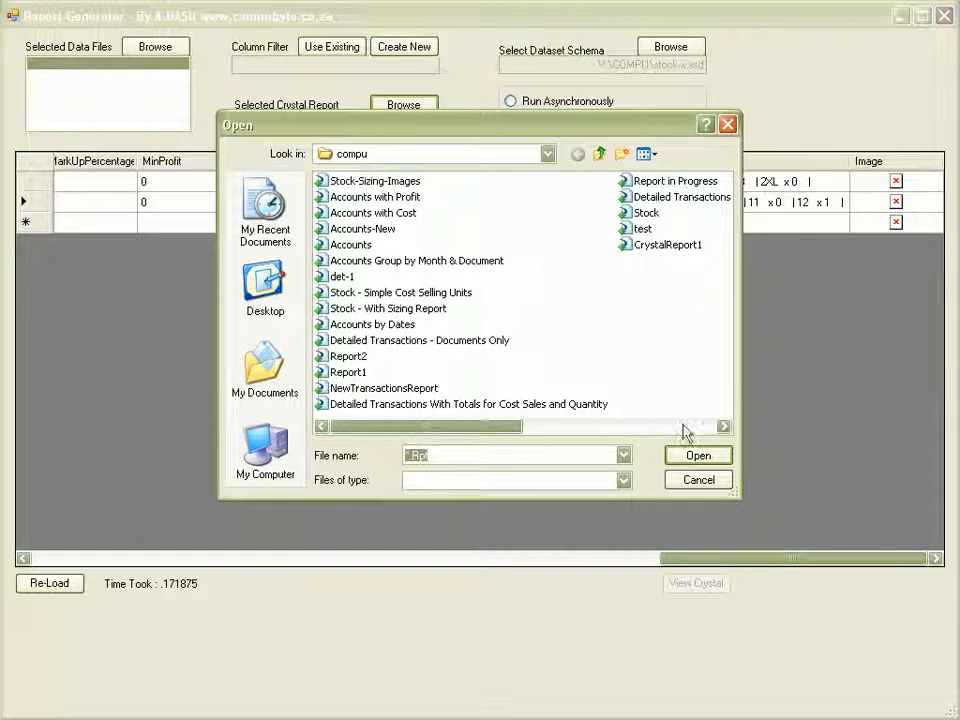
left_click_drag(521, 133, 489, 227)
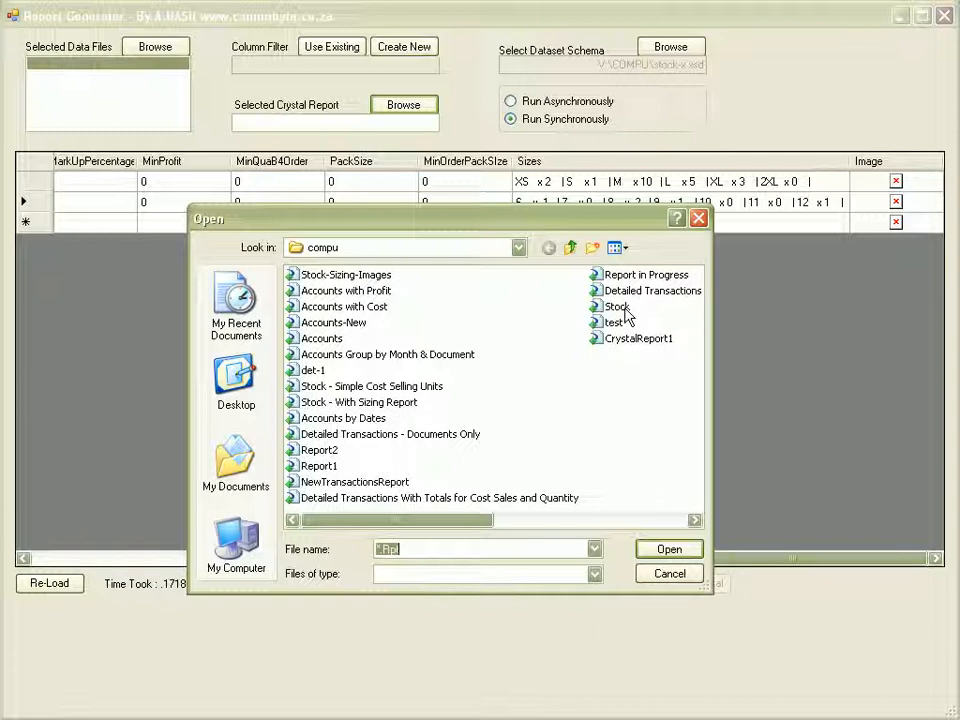
left_click(395, 406)
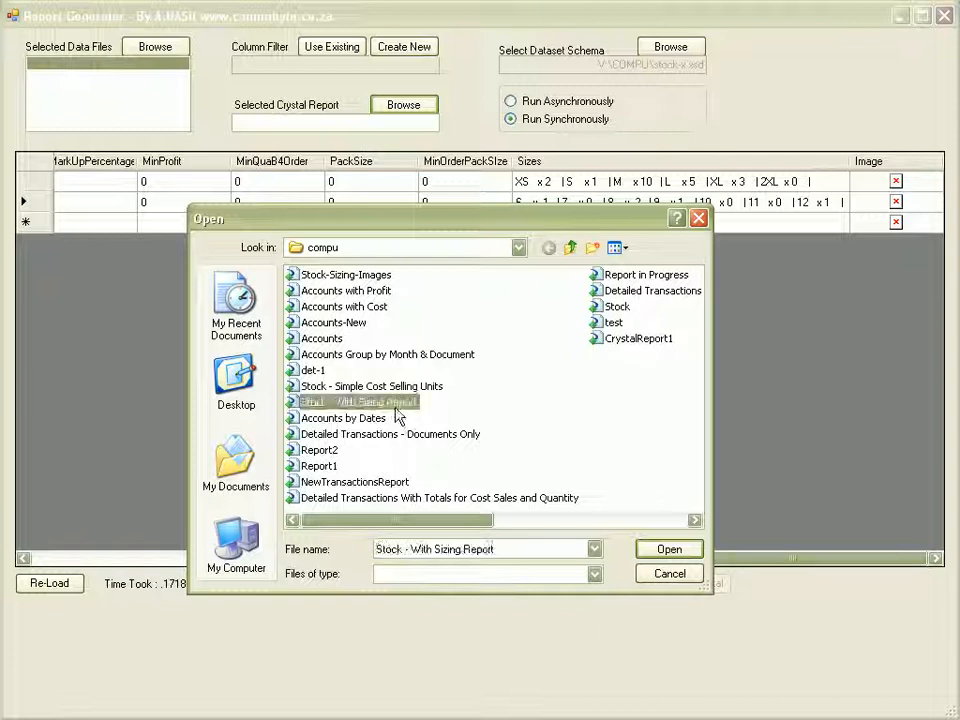
left_click(670, 551)
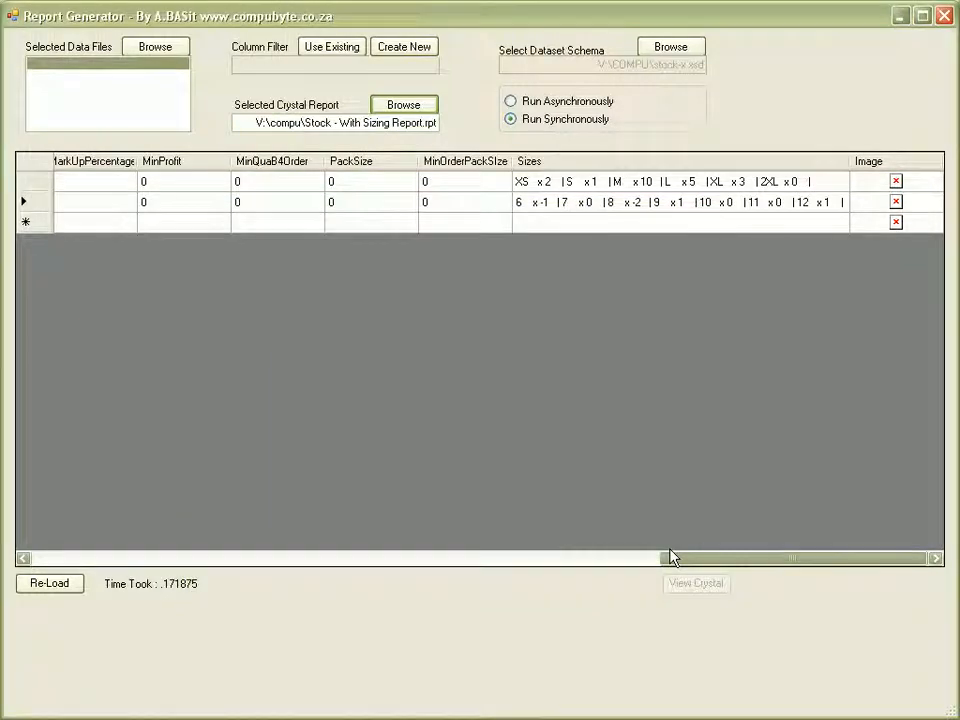
left_click(60, 585)
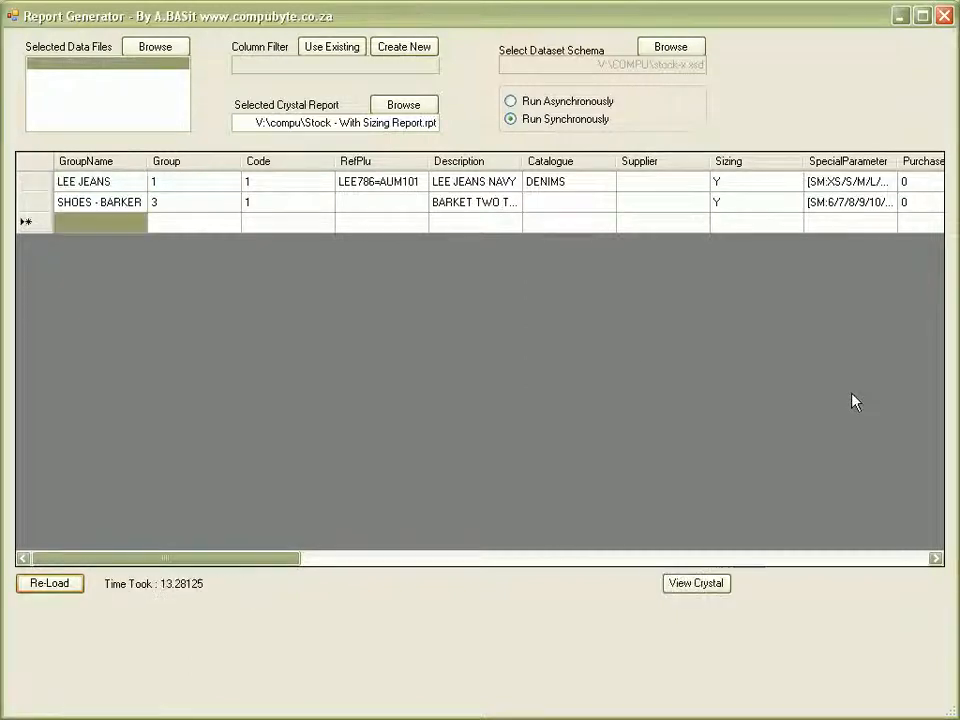
Preview the sizing report in Crystal, switching between the SHOES - BARKER and LEE JEANS group pages.
left_click(690, 583)
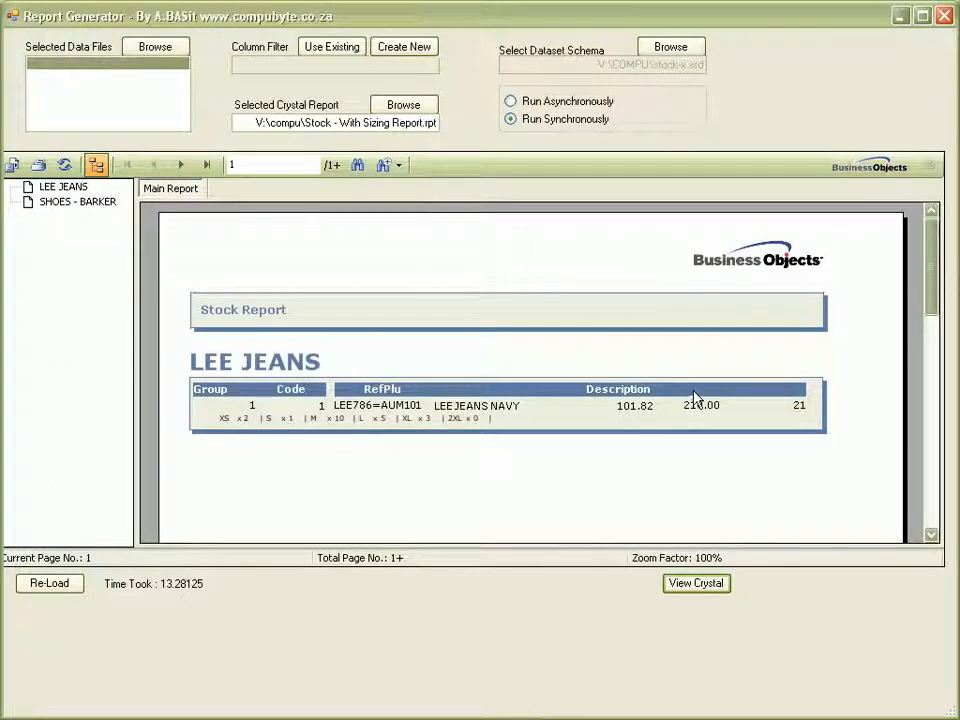
left_click(90, 204)
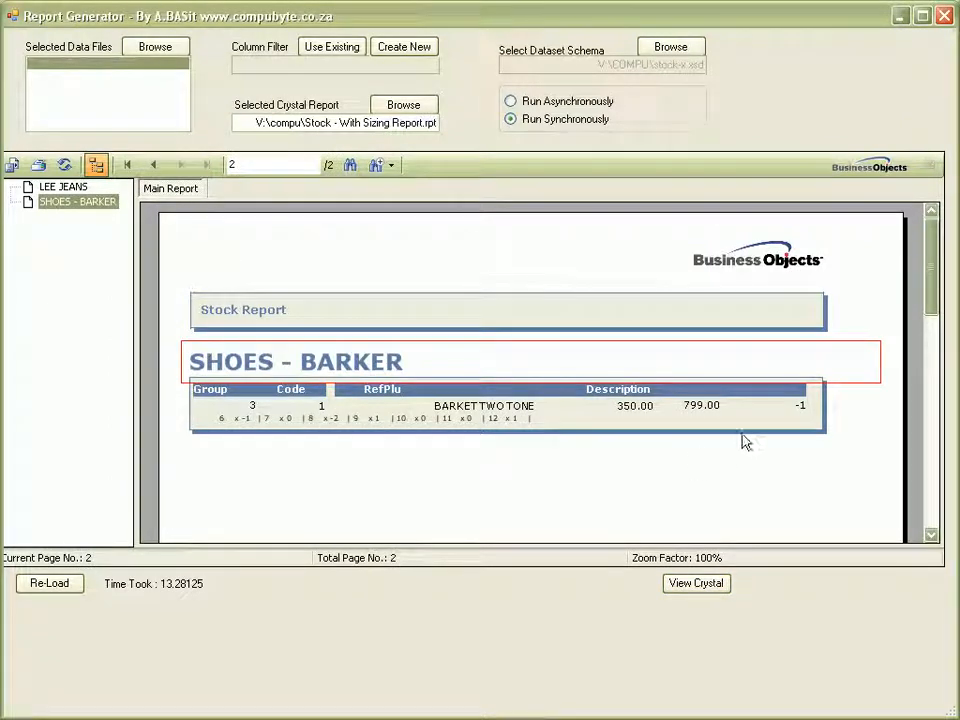
left_click(68, 187)
left_click(76, 203)
left_click(62, 188)
left_click(72, 203)
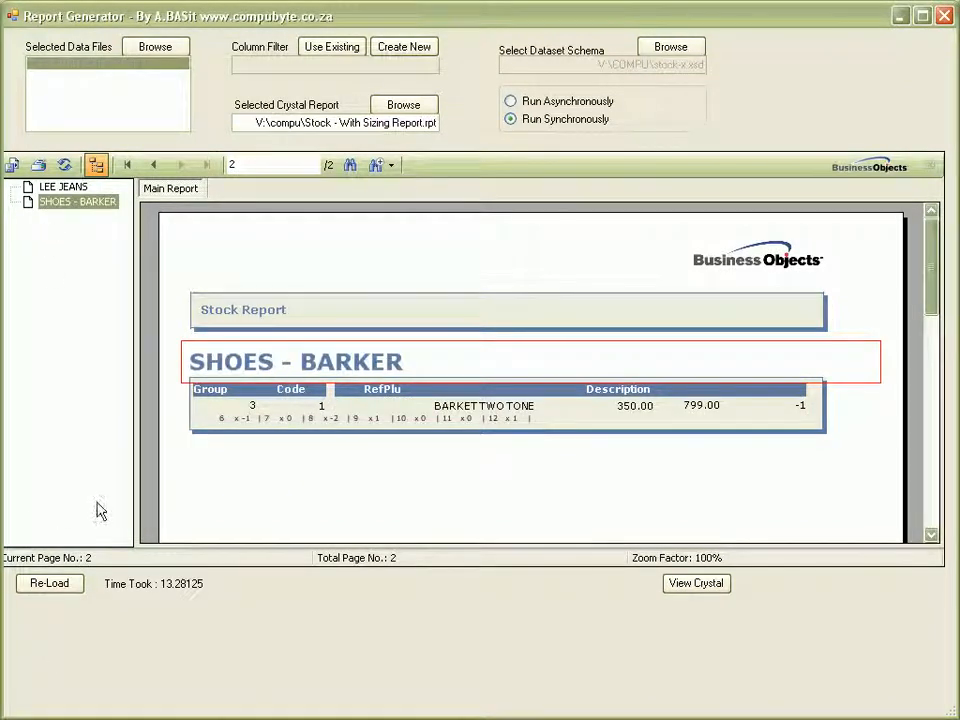
Switch to the Stock - Simple Cost Selling Units report, reload, and view both group pages.
left_click(405, 106)
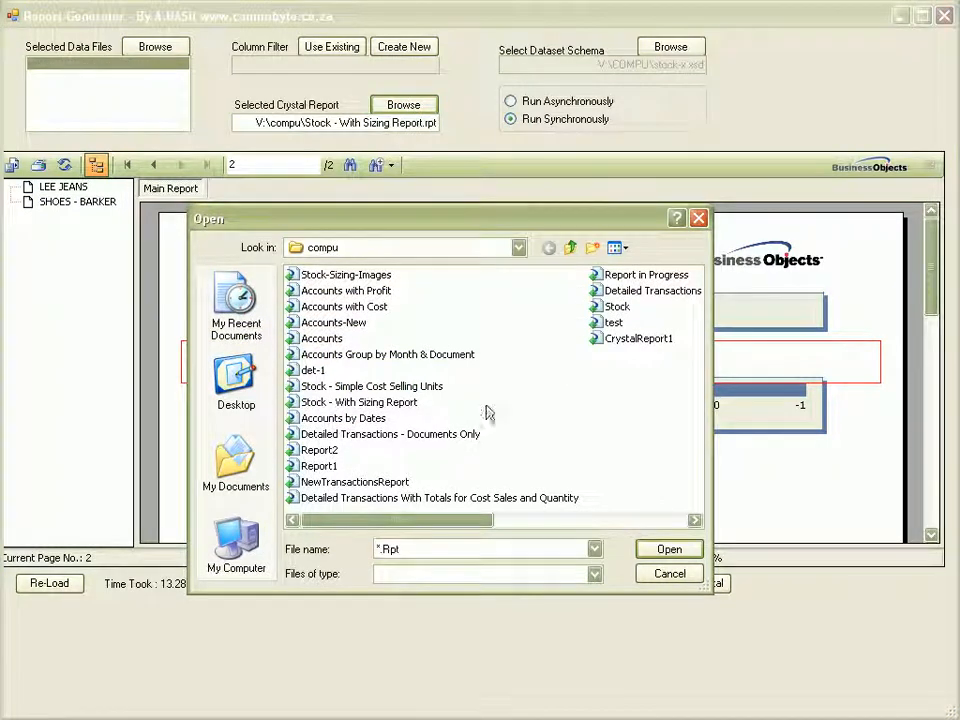
left_click(366, 390)
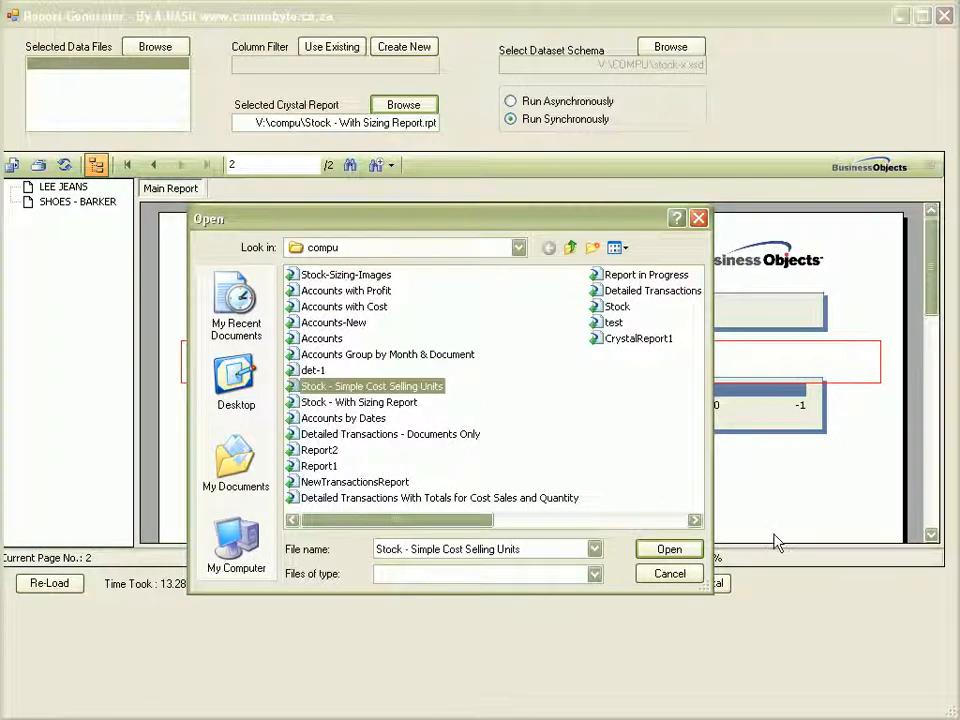
left_click(669, 551)
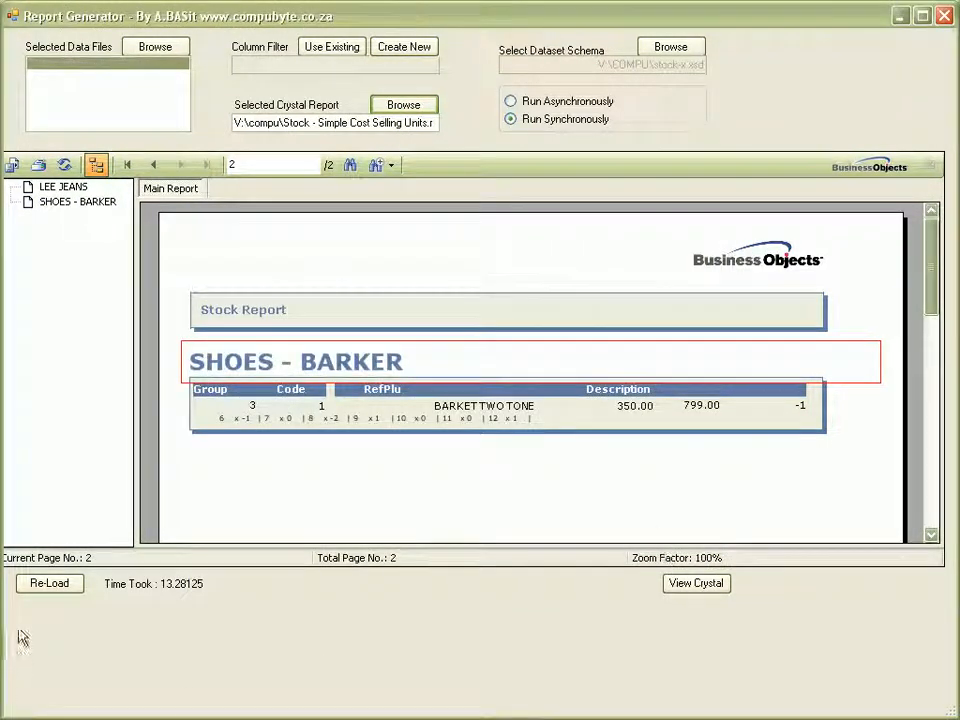
left_click(35, 595)
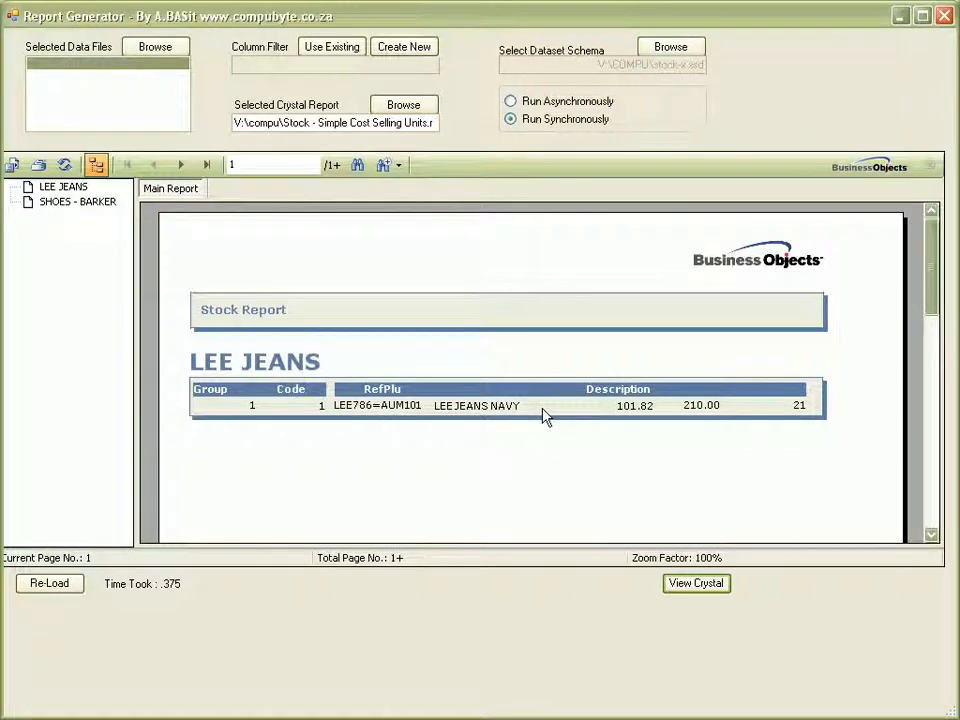
left_click(70, 203)
left_click(68, 188)
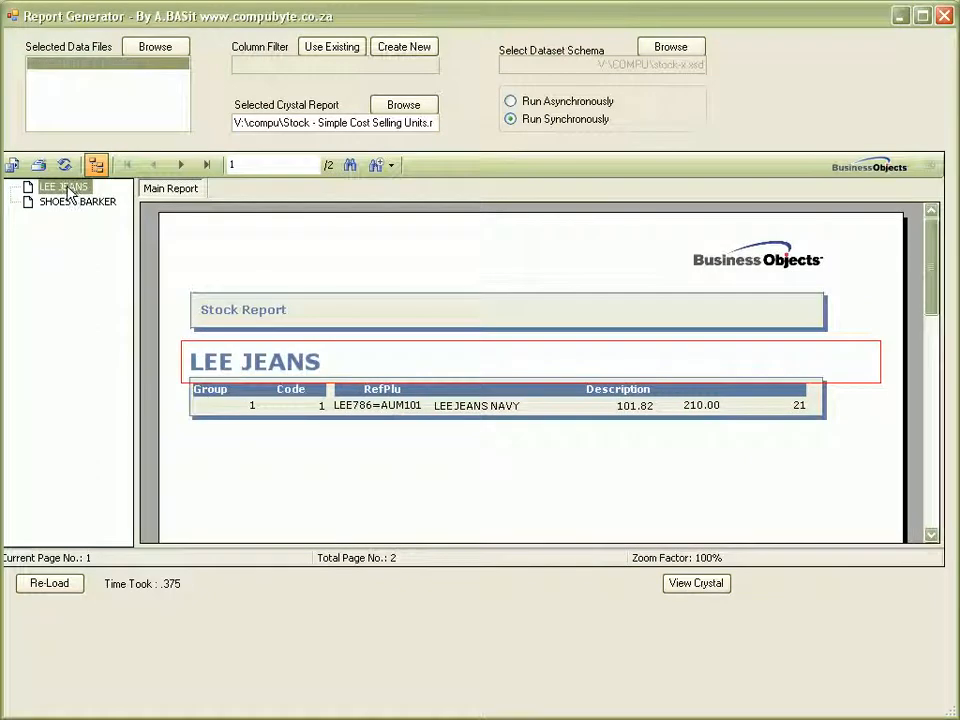
Close the stock report windows and launch the Sales Analysis Report Generator on transaction data.
left_click(945, 16)
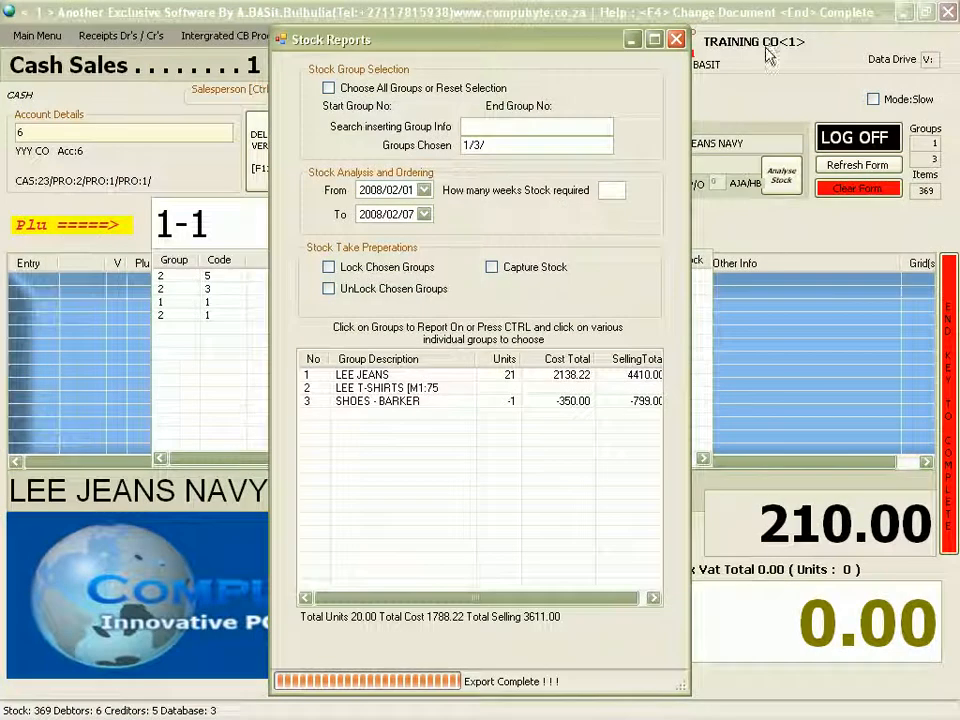
left_click(676, 39)
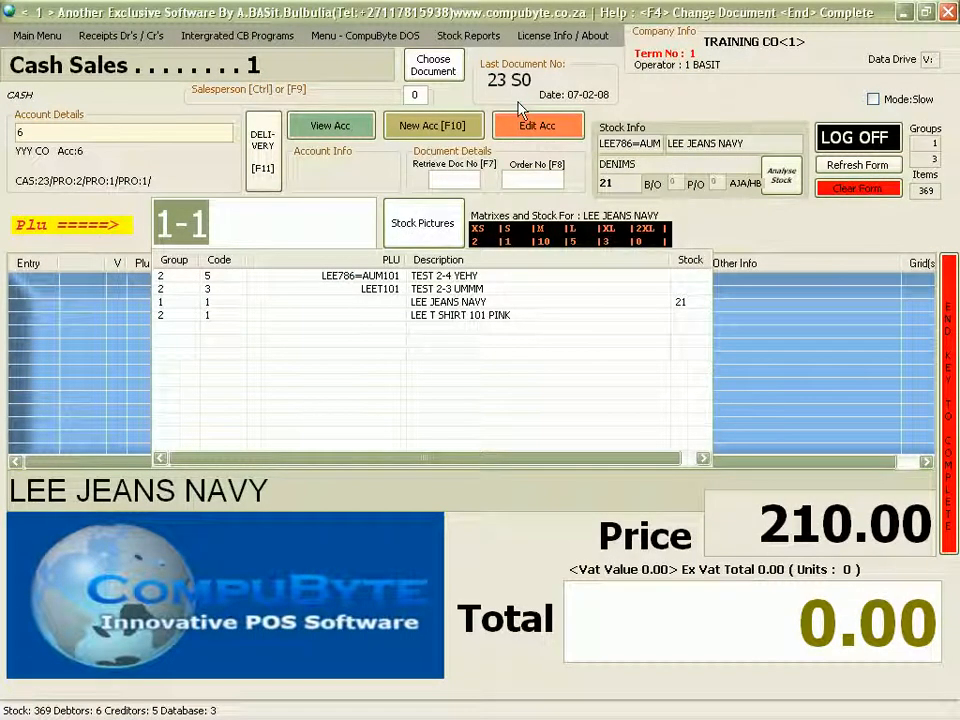
left_click(33, 37)
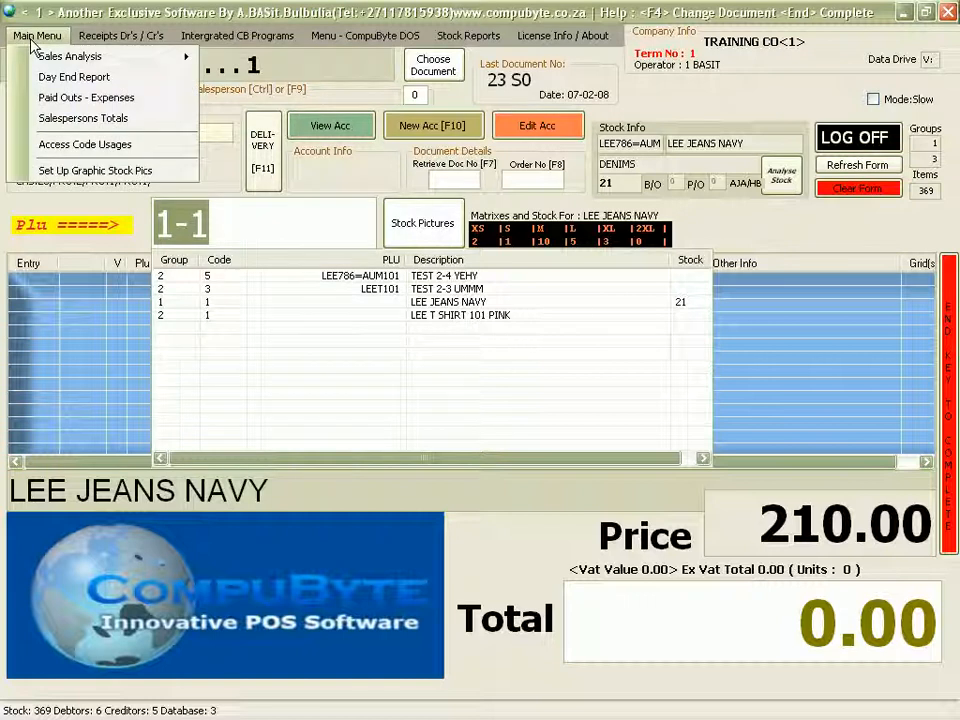
mouse_move(35, 60)
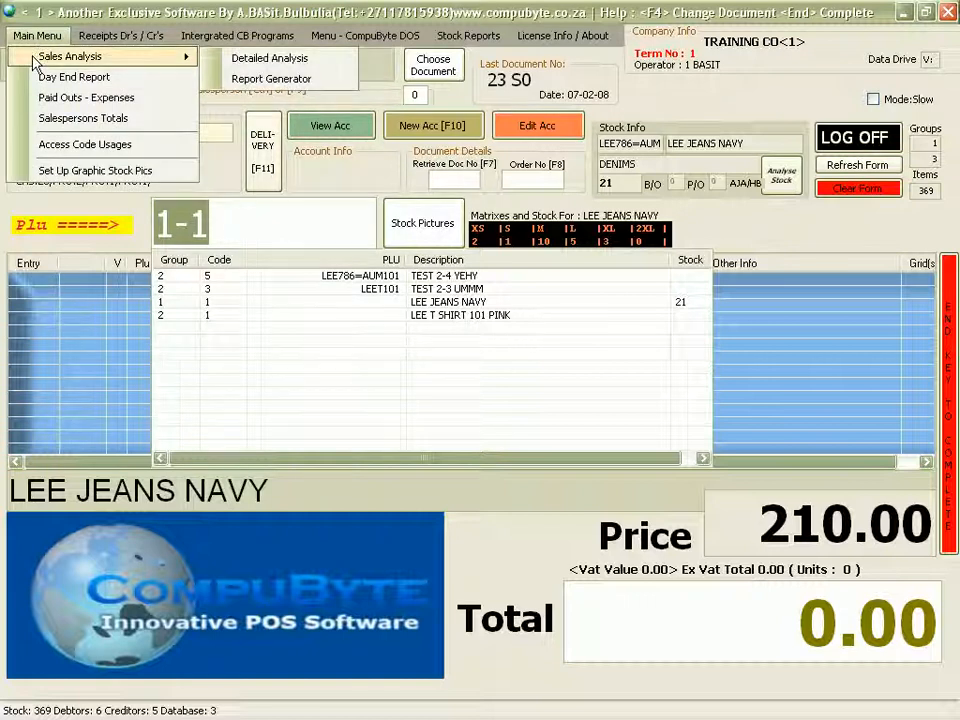
left_click(245, 82)
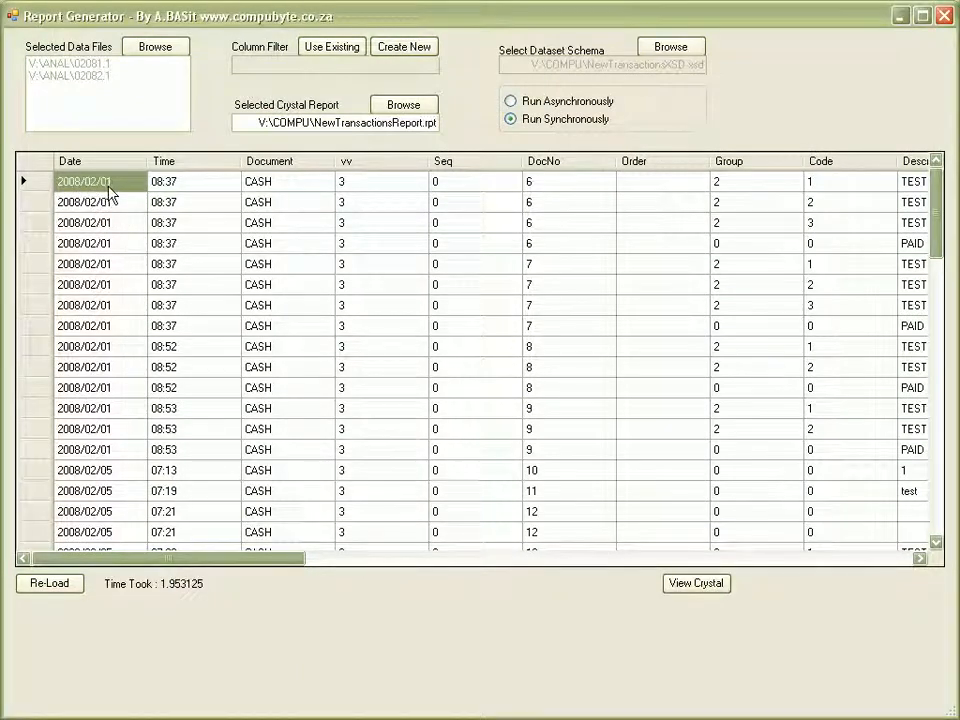
Scroll through the loaded transaction rows and render them as the Crystal Transaction Report.
mouse_move(935, 200)
left_mouse_down()
mouse_move(936, 493)
mouse_move(949, 621)
left_mouse_up()
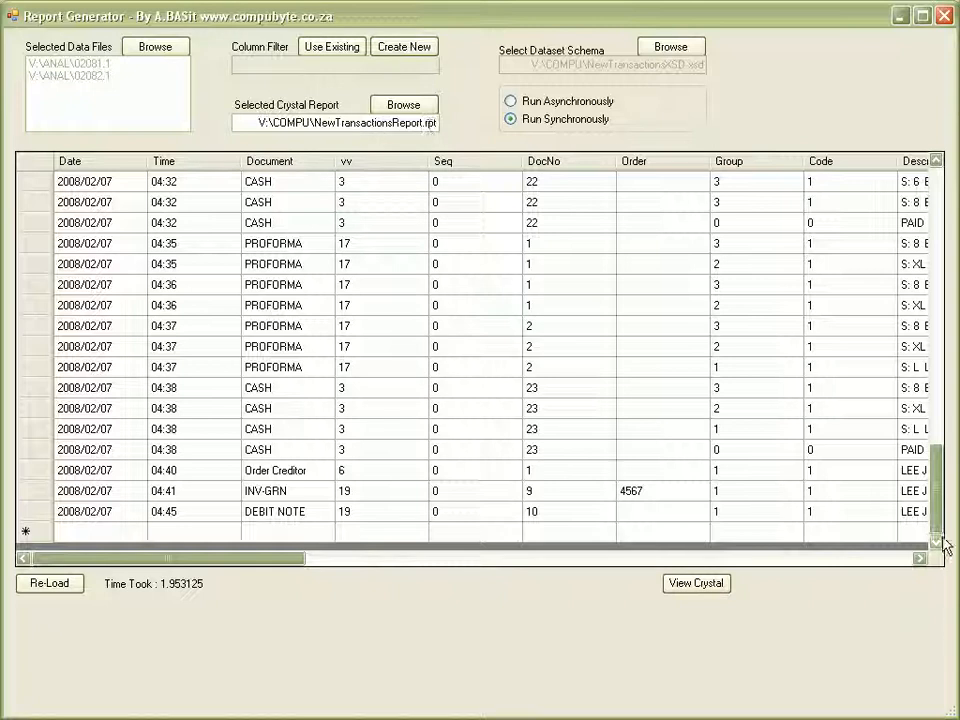
left_click(695, 583)
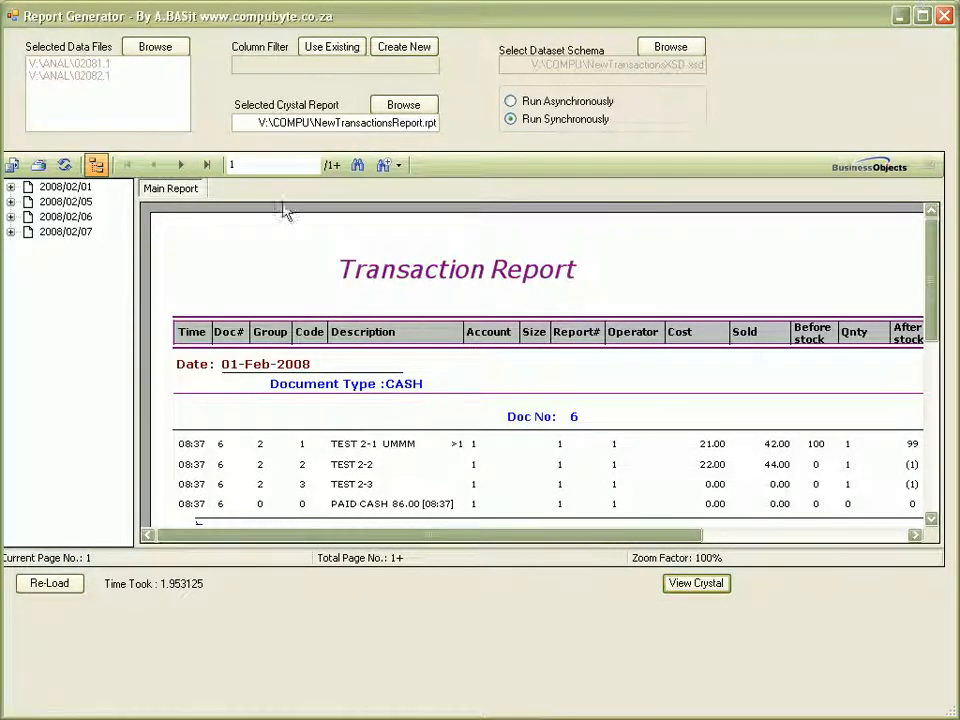
Jump to last page 17 of TOP 50 tables and expand the 2008/02/05 CASH documents.
left_click(207, 168)
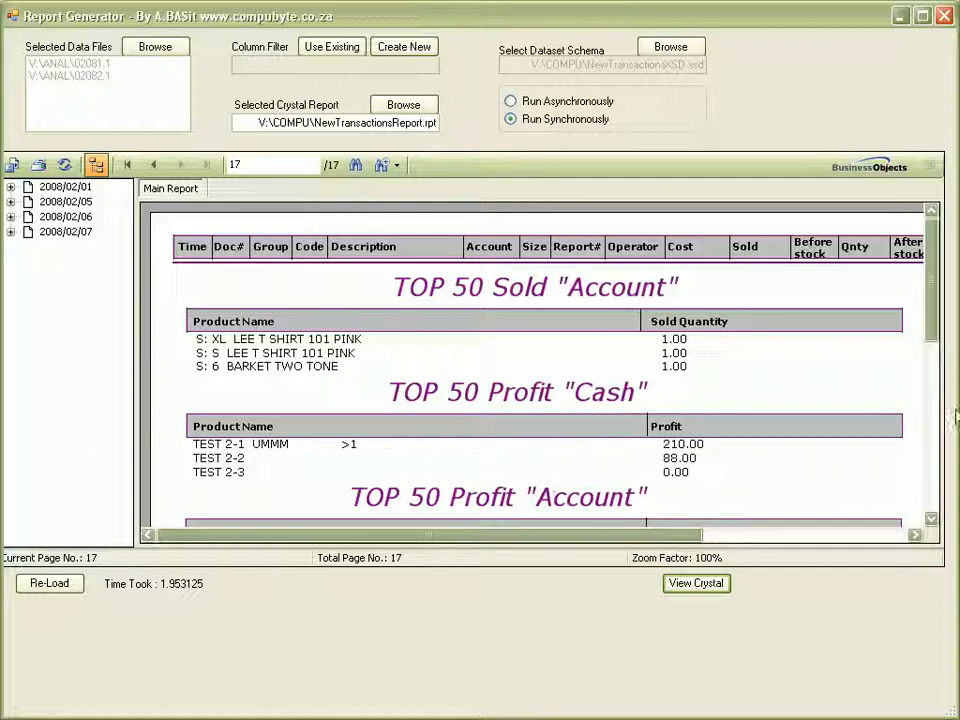
mouse_move(936, 315)
left_mouse_down()
mouse_move(937, 370)
mouse_move(936, 300)
left_mouse_up()
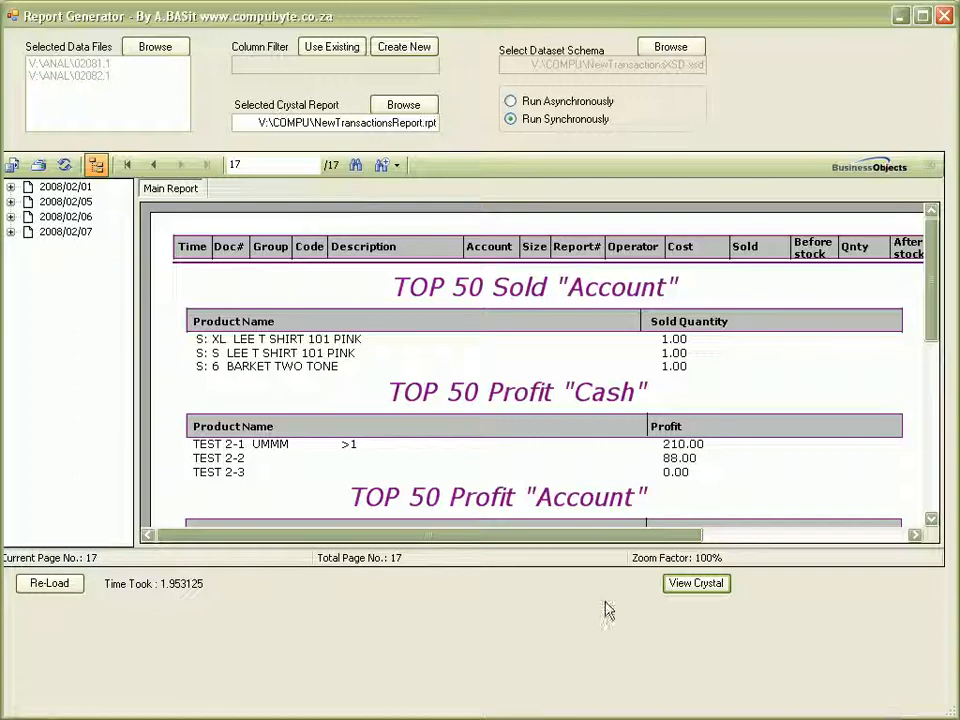
left_click(10, 201)
left_click(28, 216)
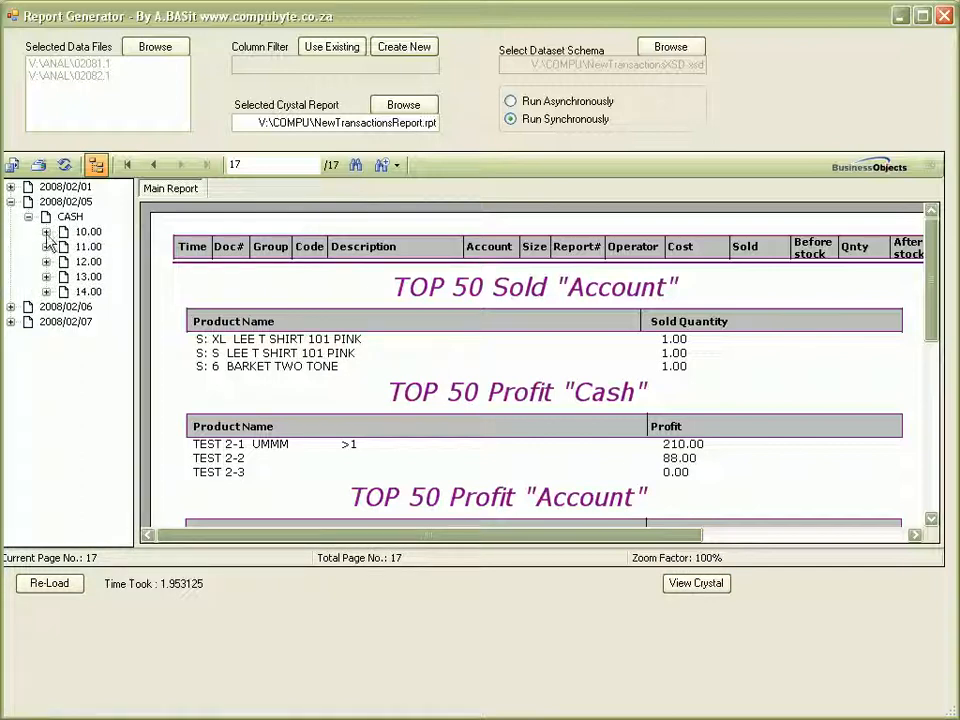
Expand the 10.00, 11.00, 13.00 and 14.00 documents under 2008/02/05 CASH to show their items.
left_click(46, 232)
left_click(46, 261)
left_click(46, 306)
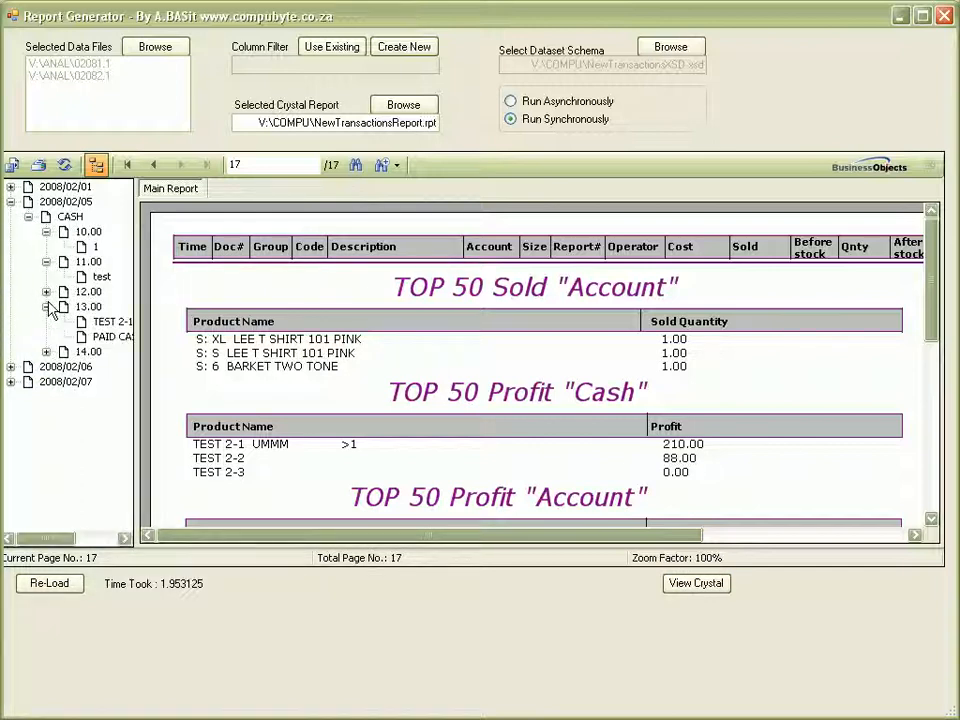
left_click(46, 352)
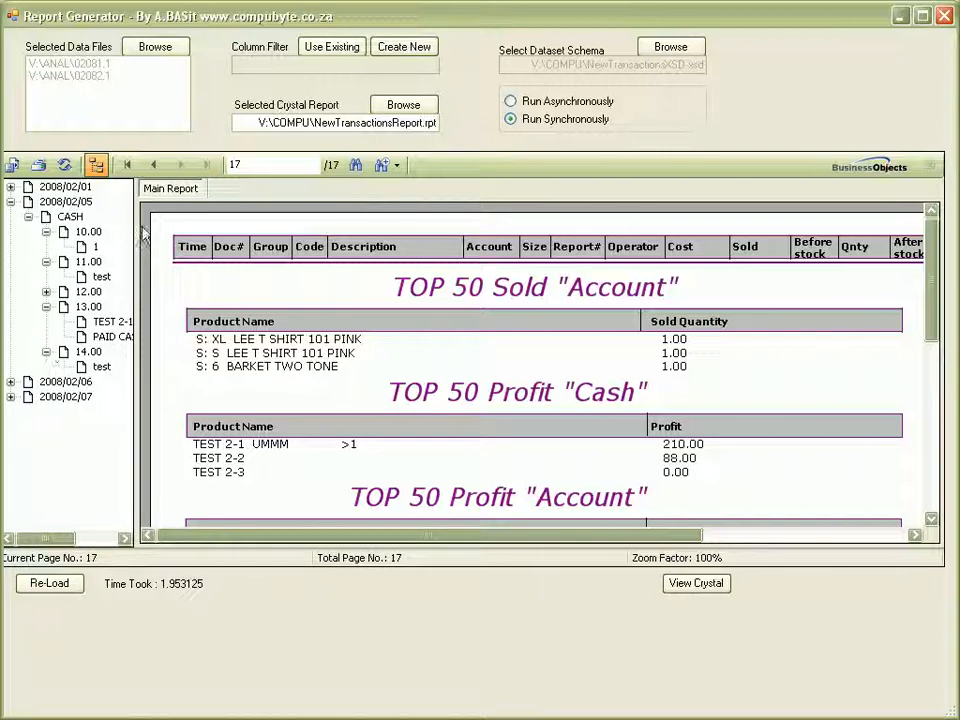
Widen the outline and expand the 2008/02/07 CASH documents 19.00 and 20.00 to list their items.
left_click(10, 396)
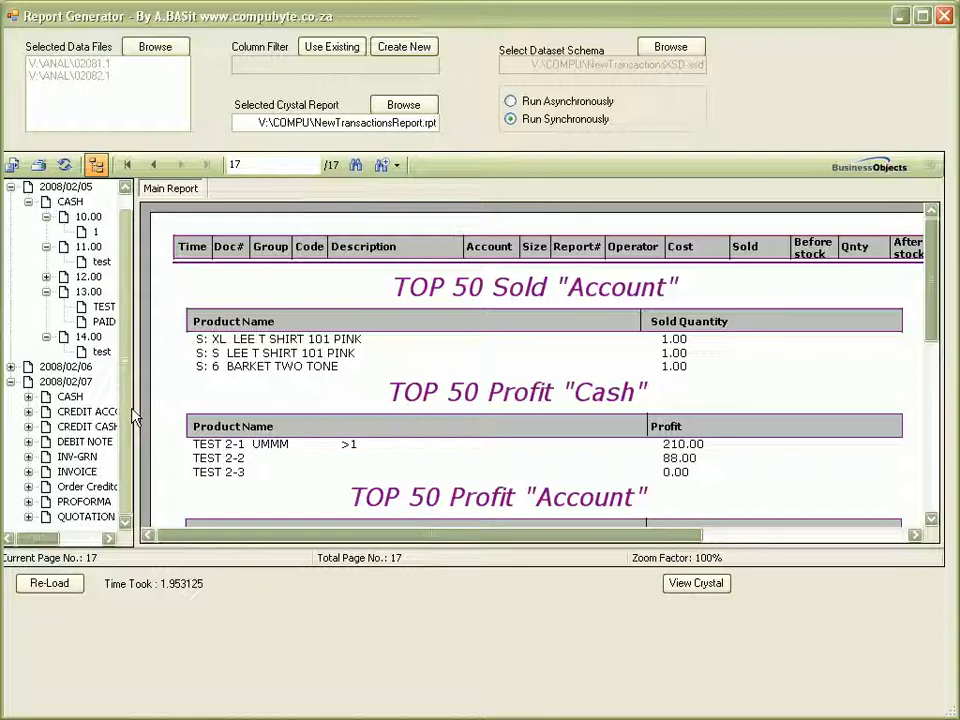
left_click_drag(140, 420, 418, 428)
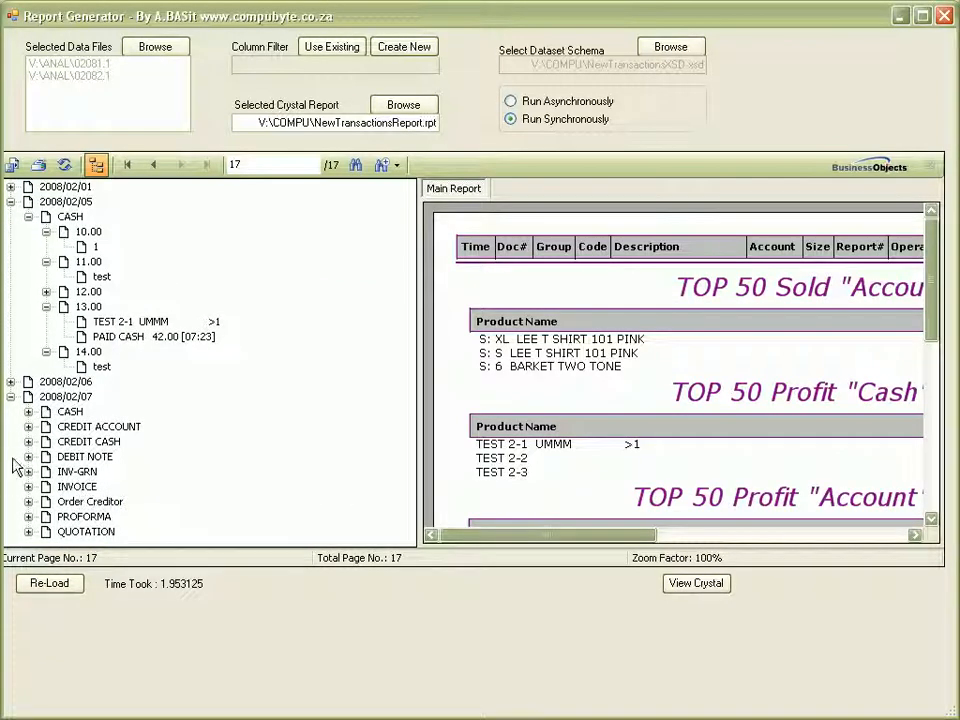
left_click(29, 412)
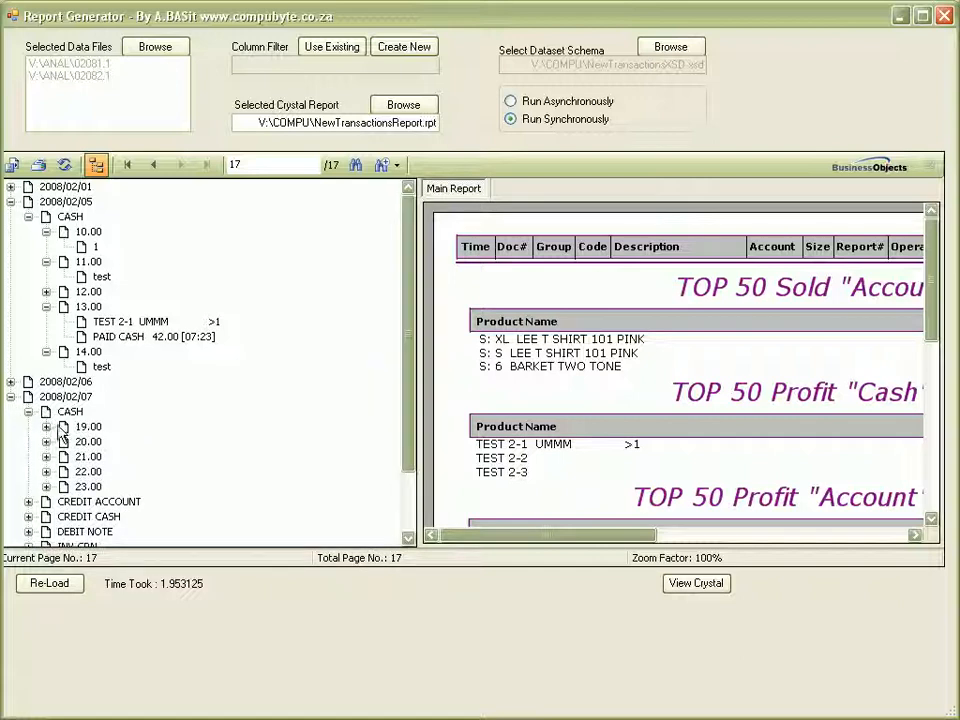
left_click(46, 427)
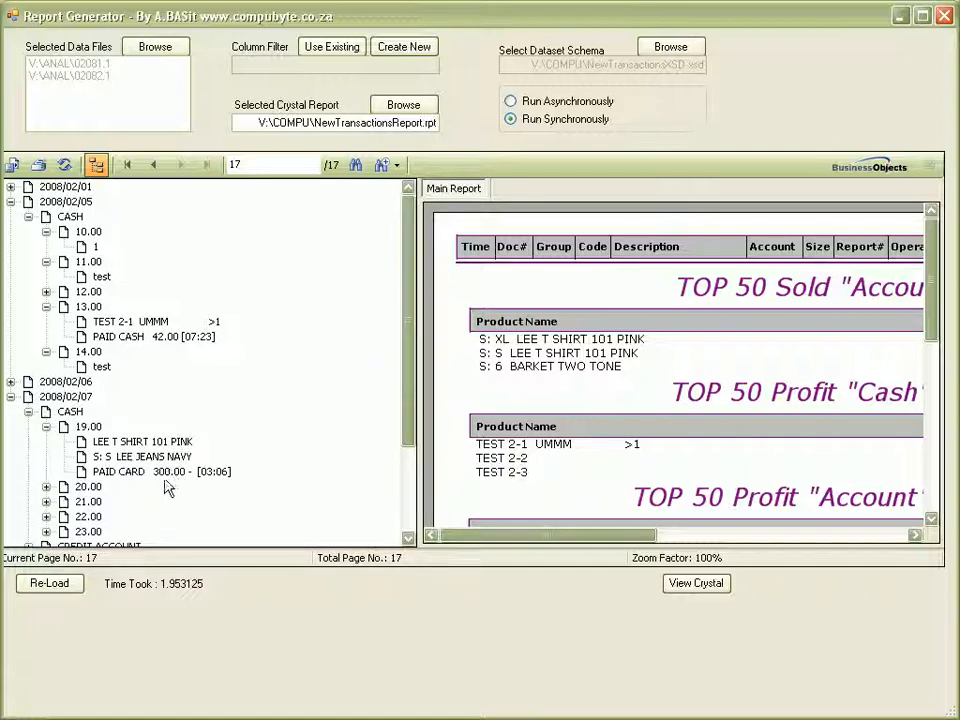
left_click(46, 487)
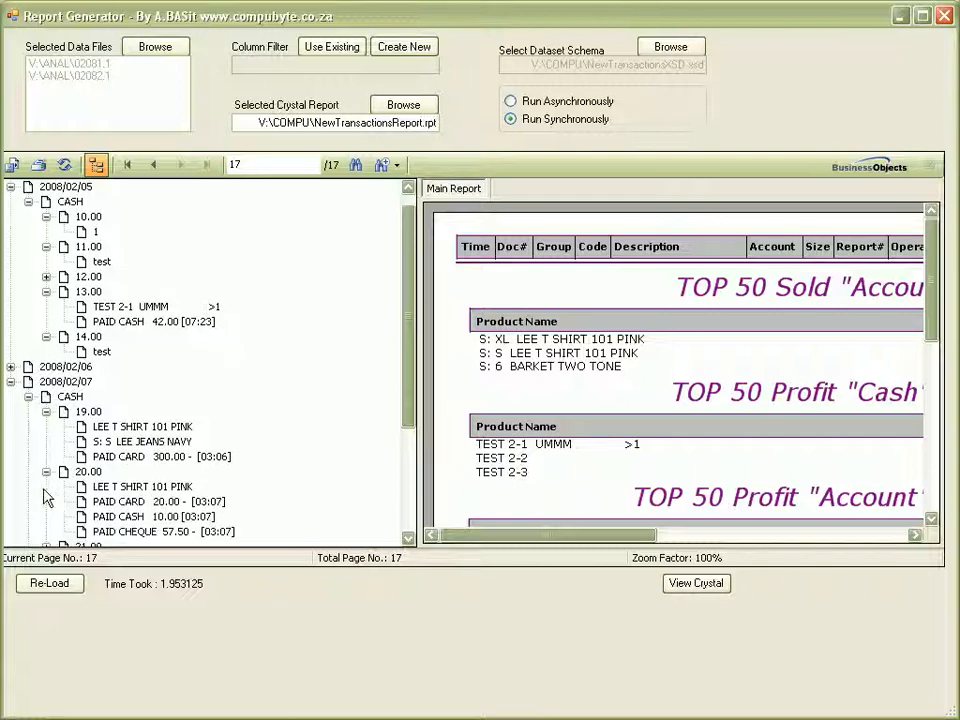
left_click_drag(408, 393, 408, 475)
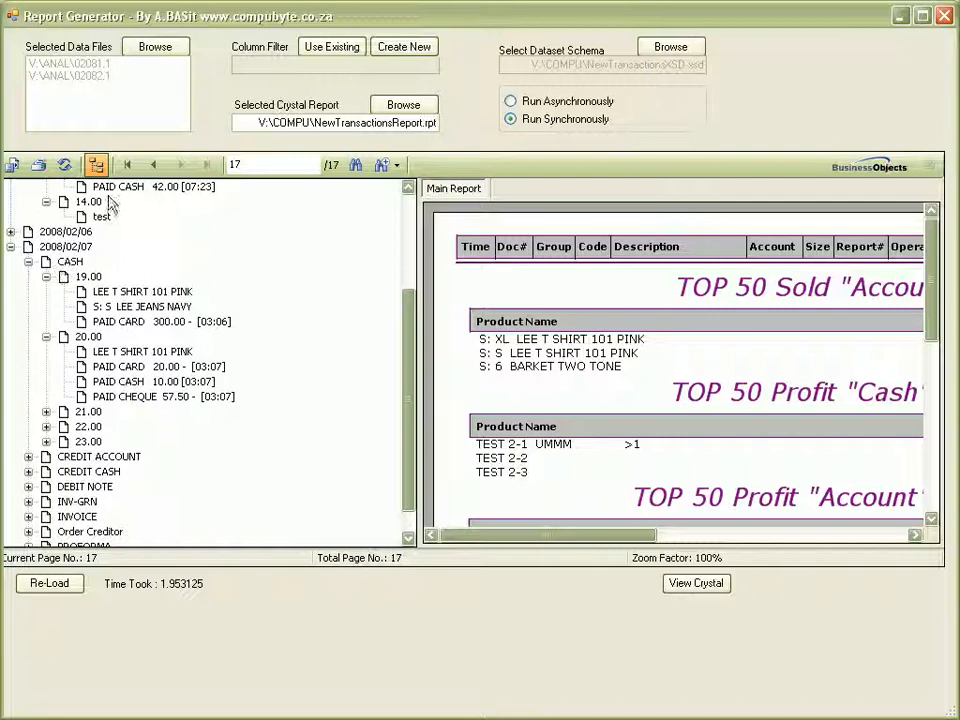
Narrow the outline panel and return to the page 15 Summary showing the Items Cost per Day chart.
left_click(154, 166)
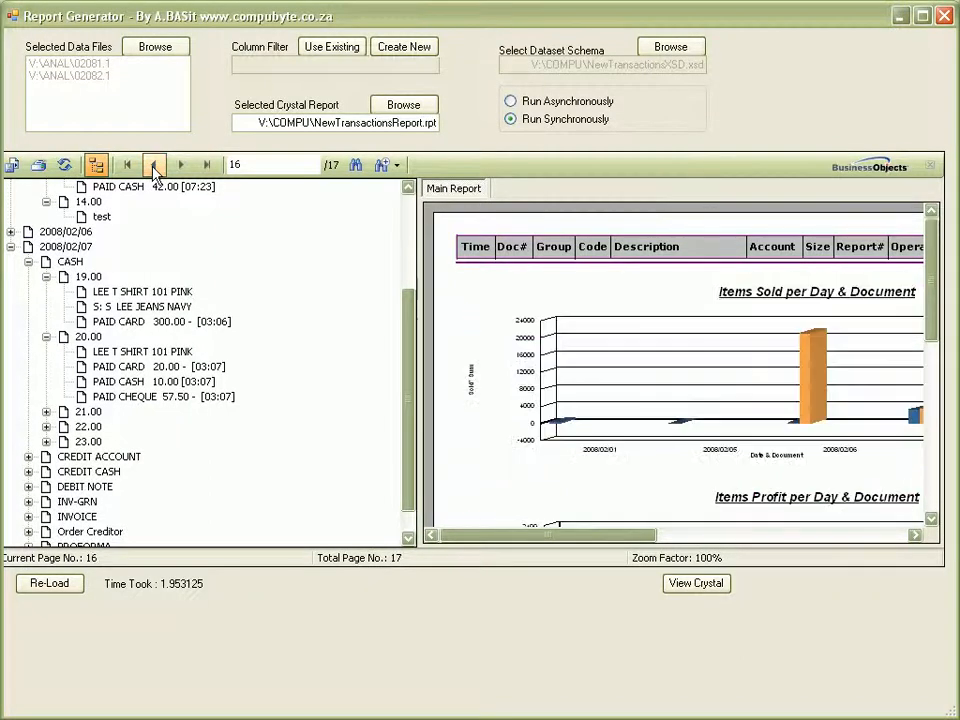
left_click(420, 387)
left_click_drag(420, 387, 252, 387)
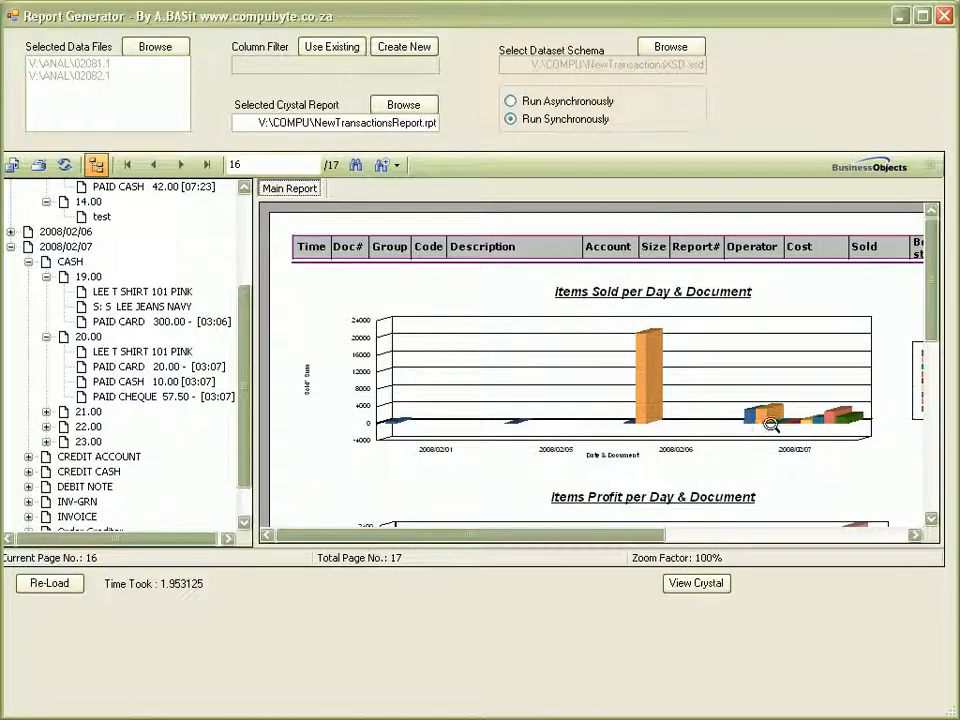
left_click(154, 165)
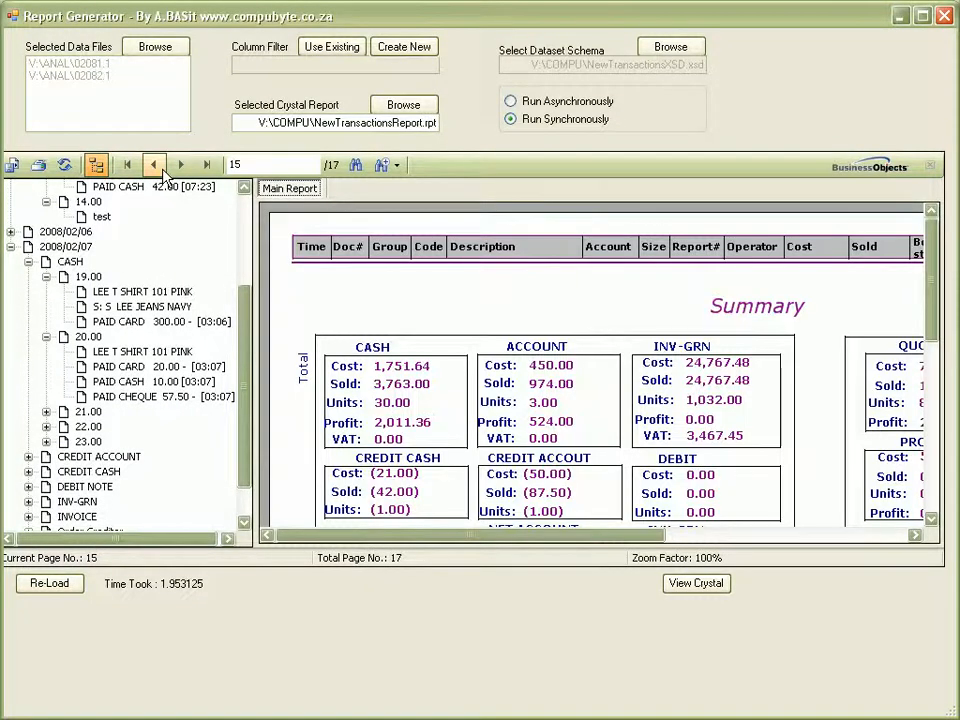
left_click_drag(936, 258, 934, 300)
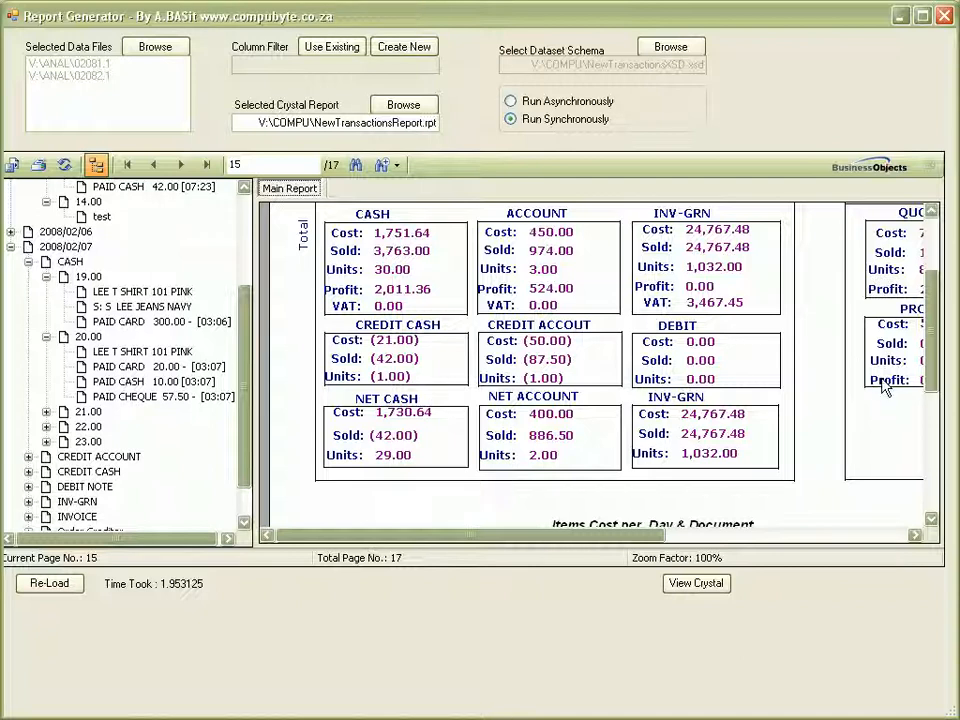
left_click_drag(930, 360, 930, 461)
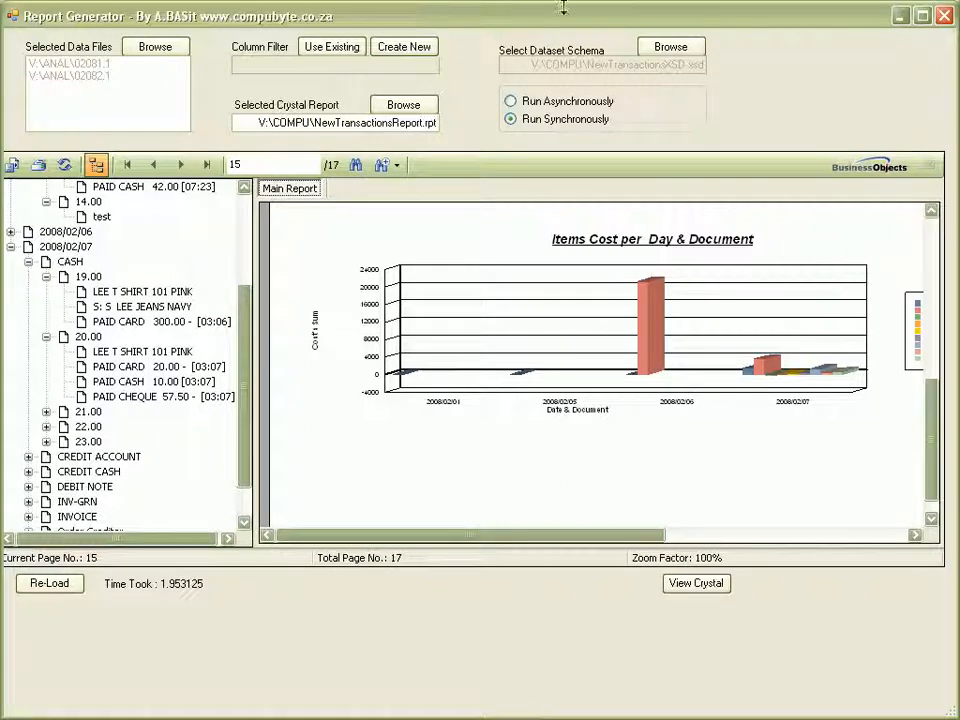
Close the Report Generator and start it again from Main Menu > Sales Analysis.
left_click(944, 16)
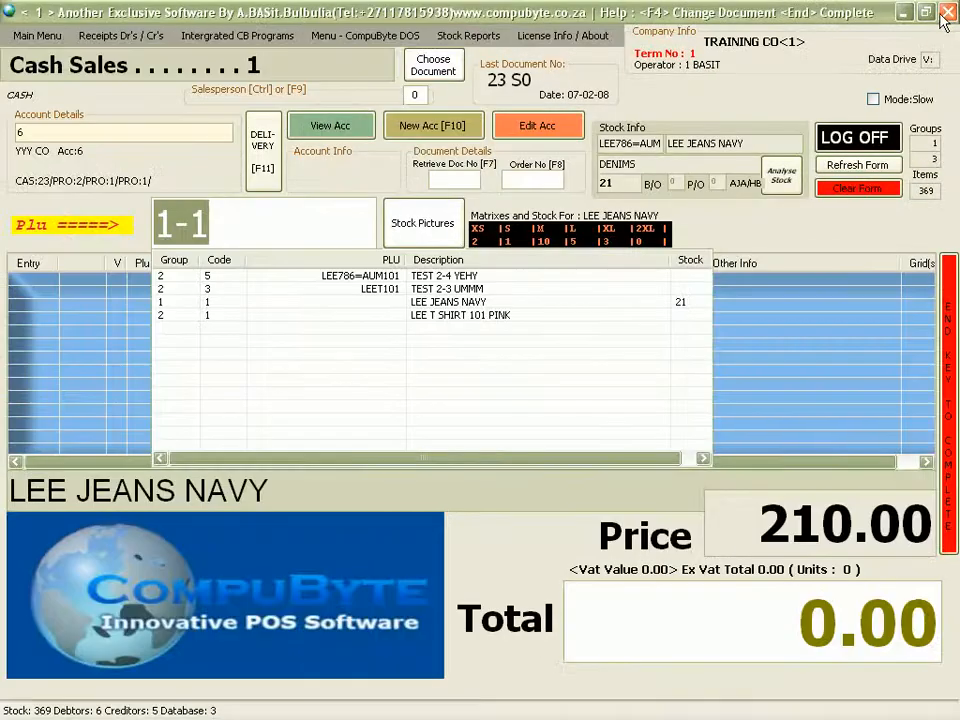
left_click(22, 36)
mouse_move(44, 58)
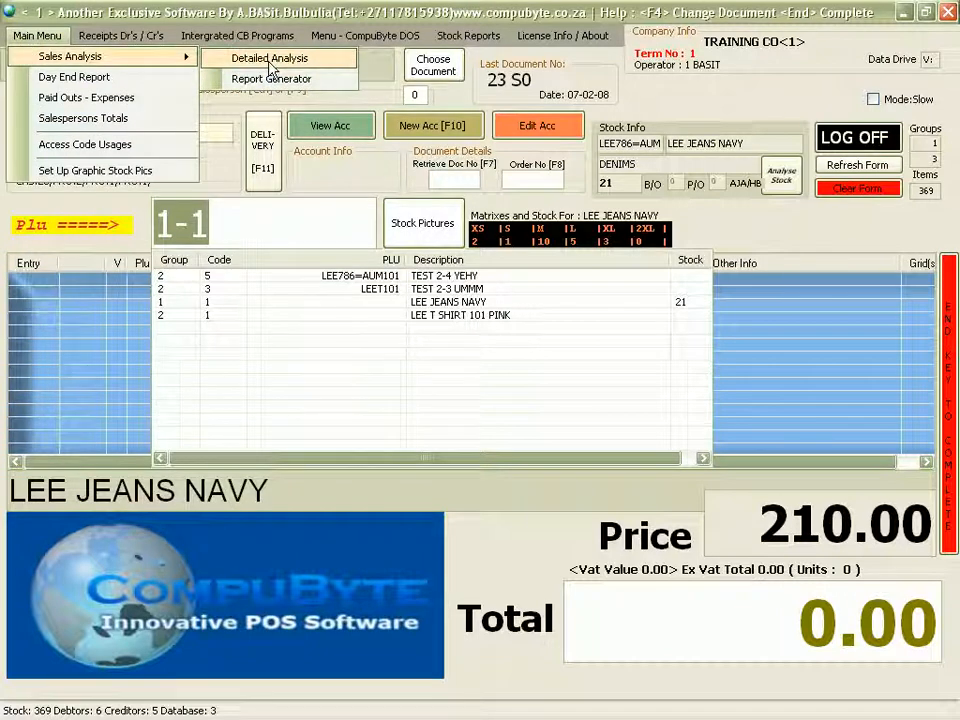
left_click(269, 60)
Enter 07-02-08 as the report date and confirm it.
key("BackSpace")
type("02-08")
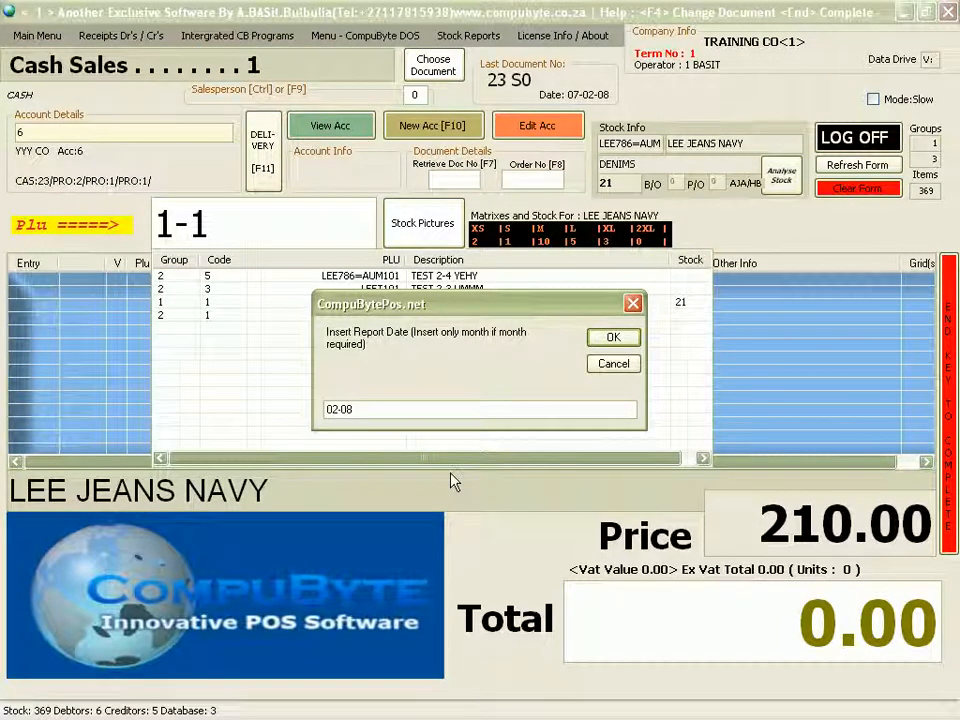
key("BackSpace")
key("BackSpace")
key("BackSpace")
key("BackSpace")
key("BackSpace")
type("08-0")
key("BackSpace")
key("BackSpace")
key("BackSpace")
type("7-02-08")
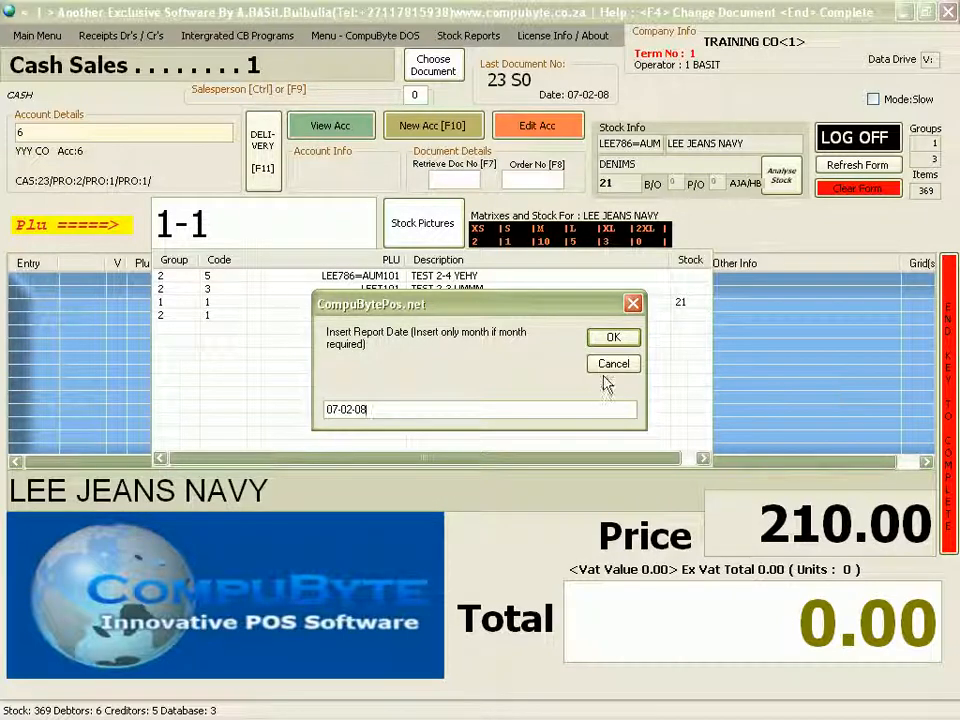
left_click(611, 337)
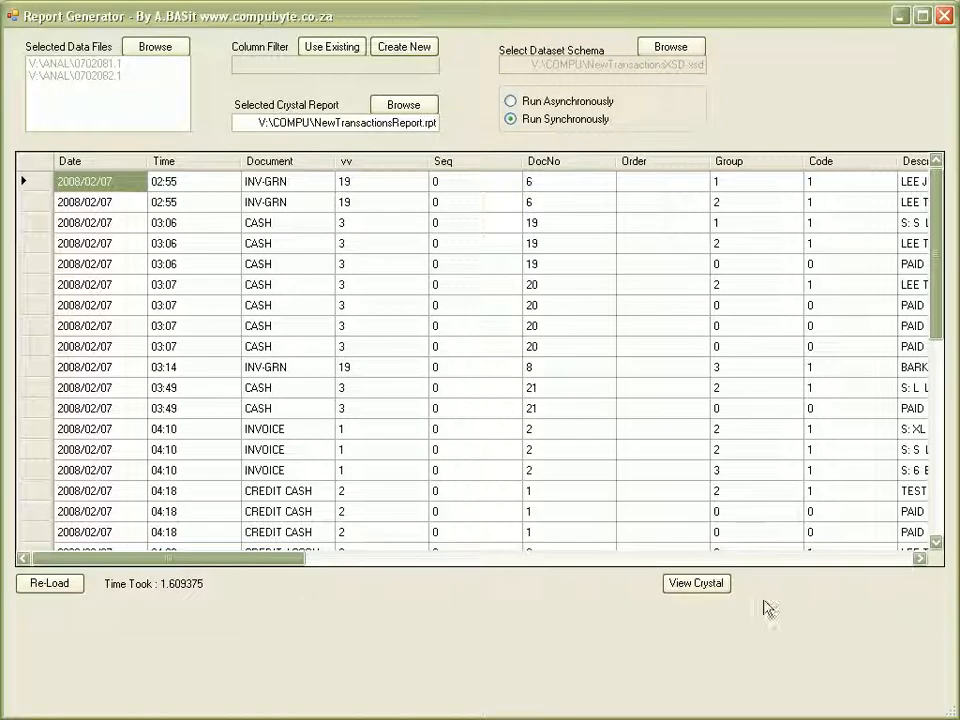
Render the 07-Feb-2008 Transaction Report in Crystal and page ahead to the INV-GRN documents.
left_click(676, 586)
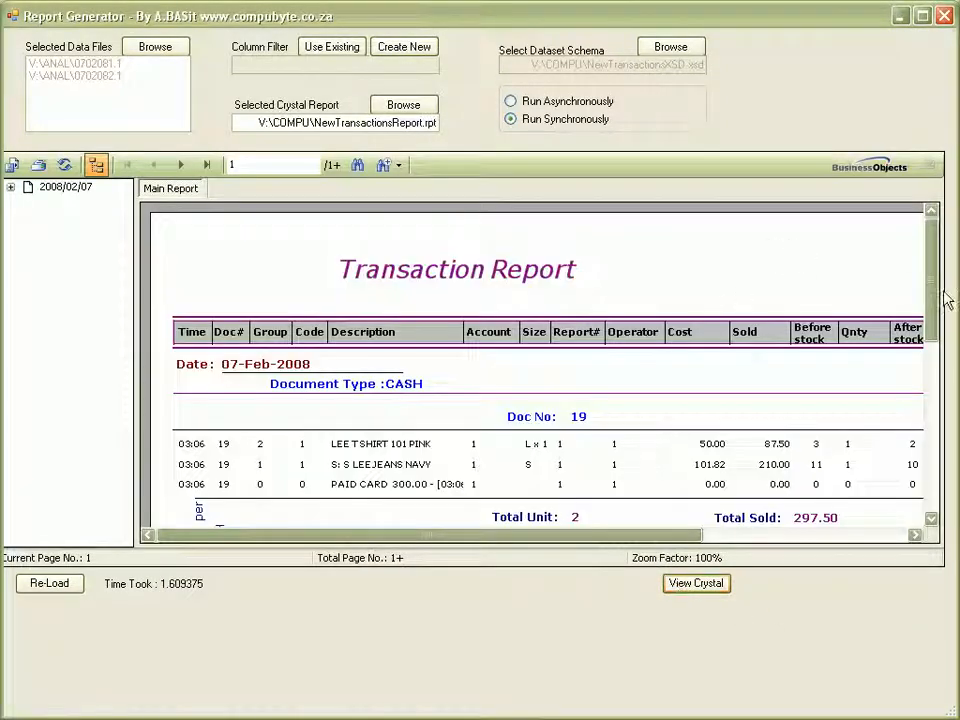
left_click_drag(936, 294, 936, 492)
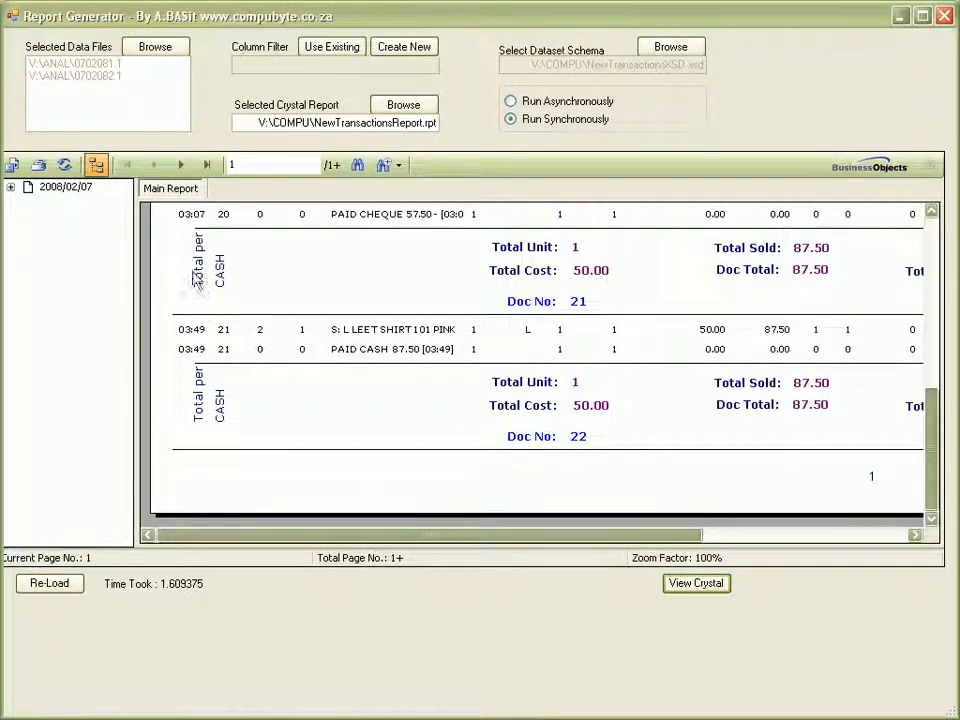
left_click(181, 165)
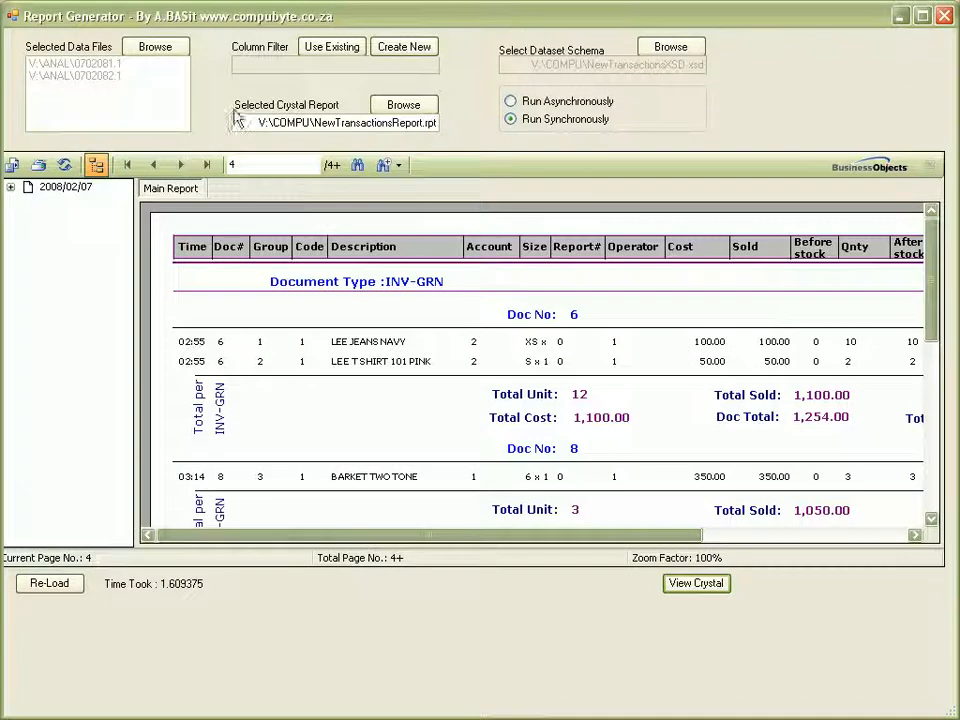
Cancel printing the report and choose Adobe Acrobat (*.pdf) as the export file type.
left_click(38, 165)
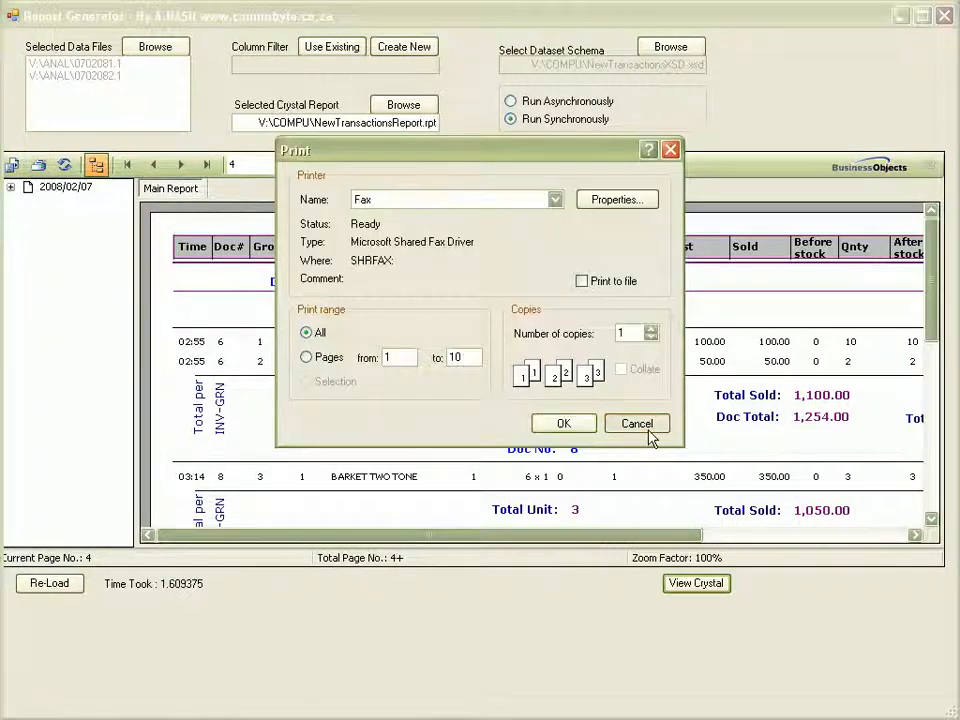
left_click(637, 424)
left_click(12, 165)
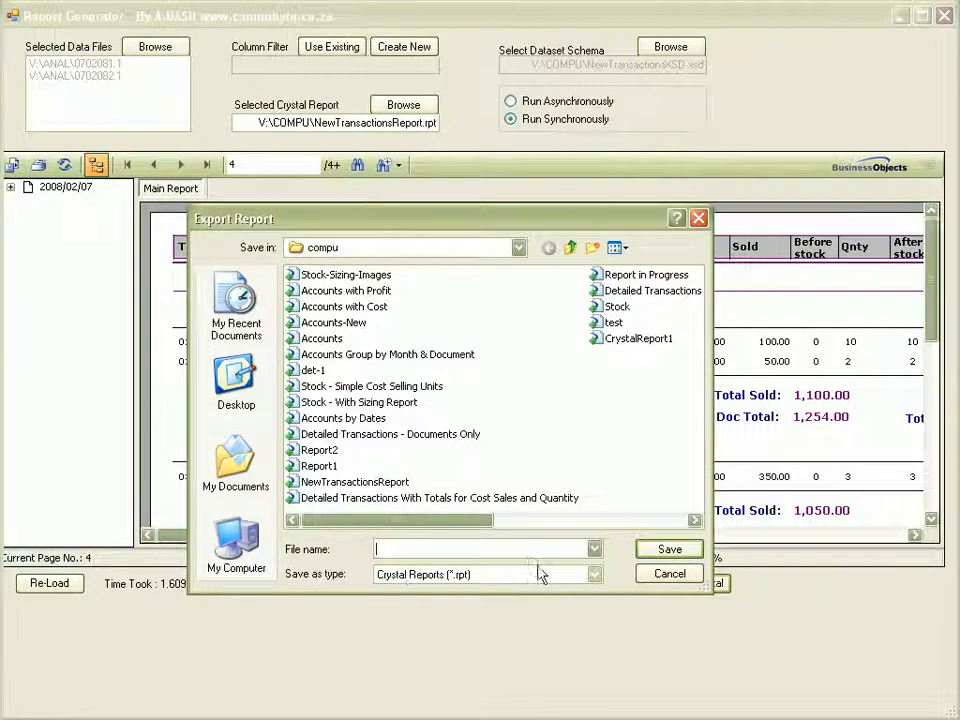
left_click(595, 575)
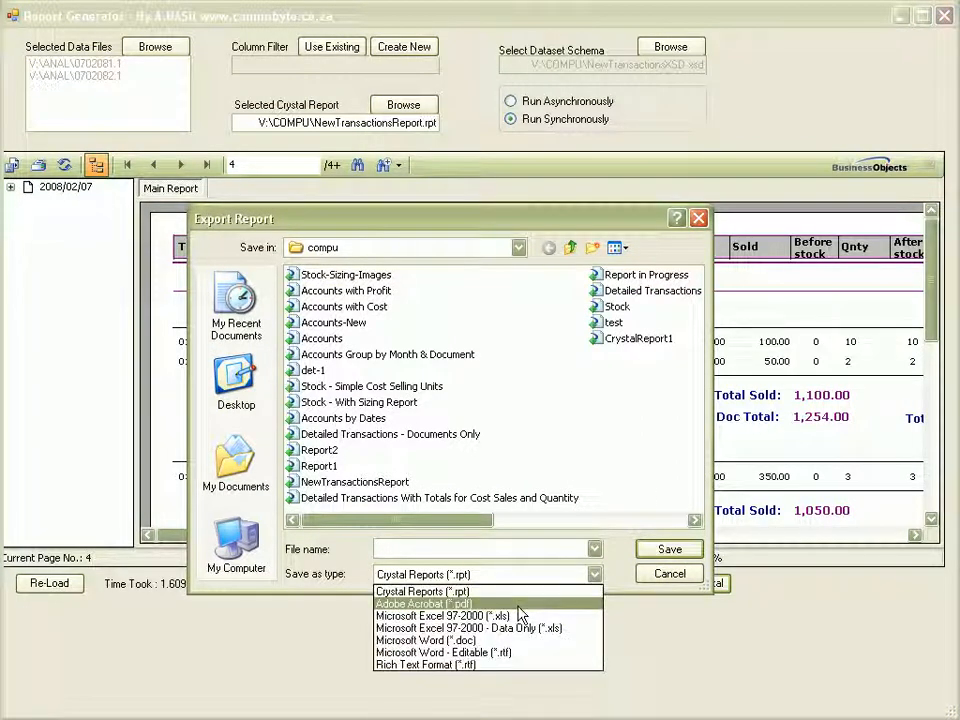
left_click(519, 605)
Close the Export dialog without exporting, then close the Report Generator.
left_click(595, 574)
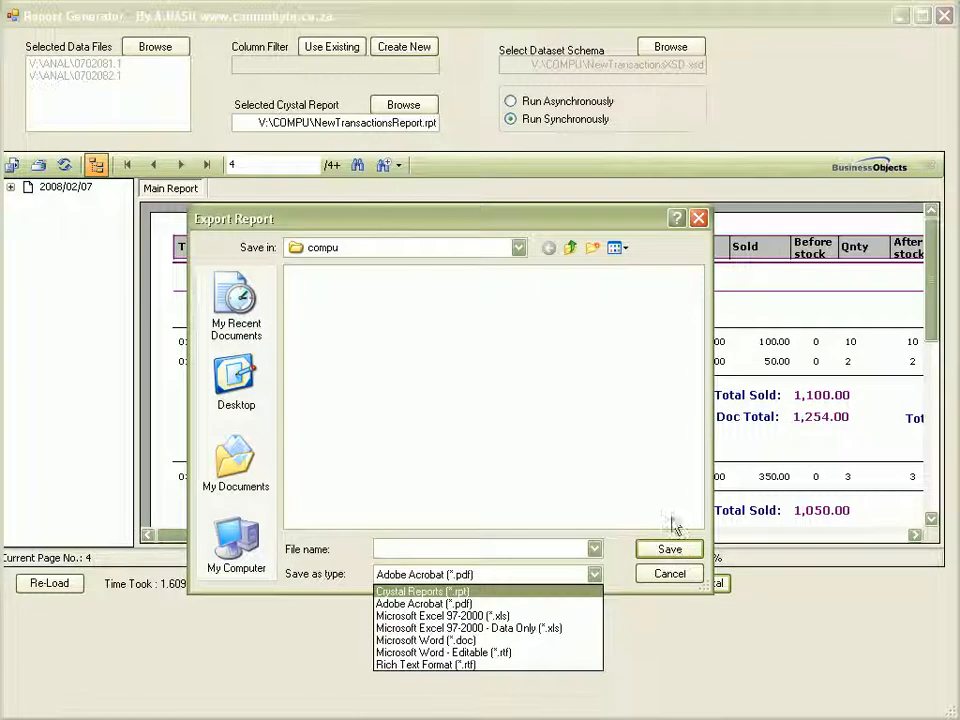
left_click(698, 219)
left_click(699, 219)
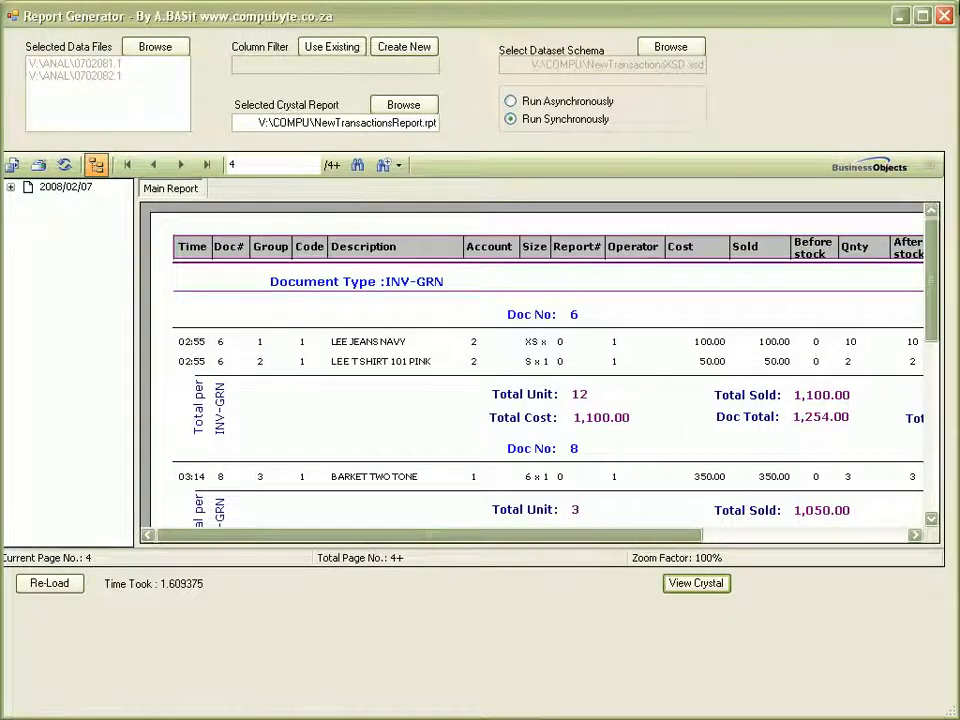
left_click(943, 15)
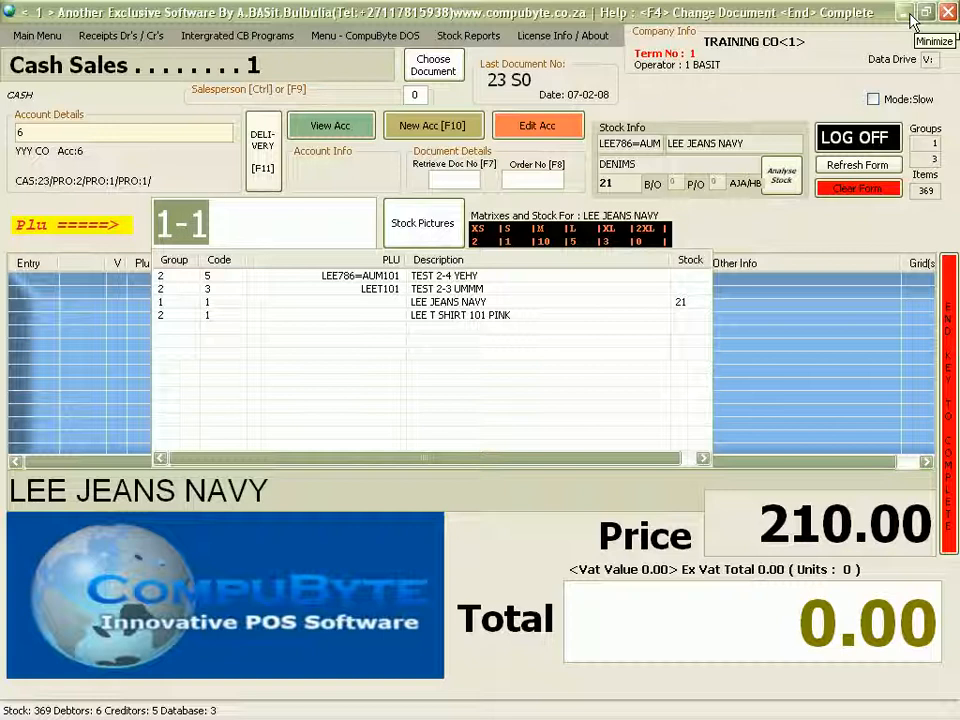
left_click(493, 38)
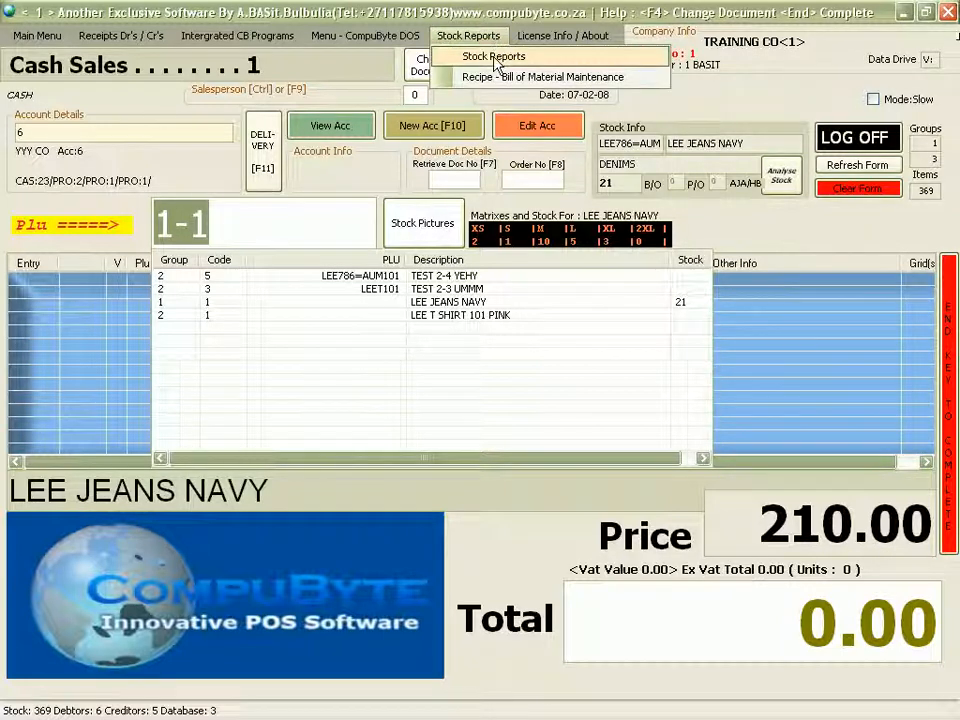
left_click(493, 57)
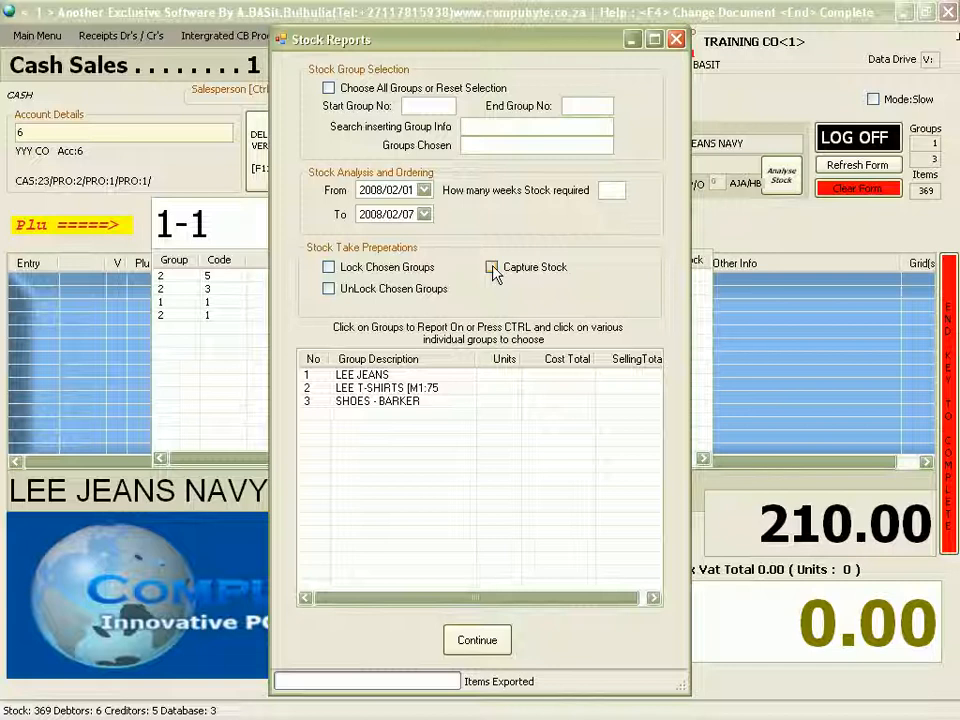
left_click(676, 40)
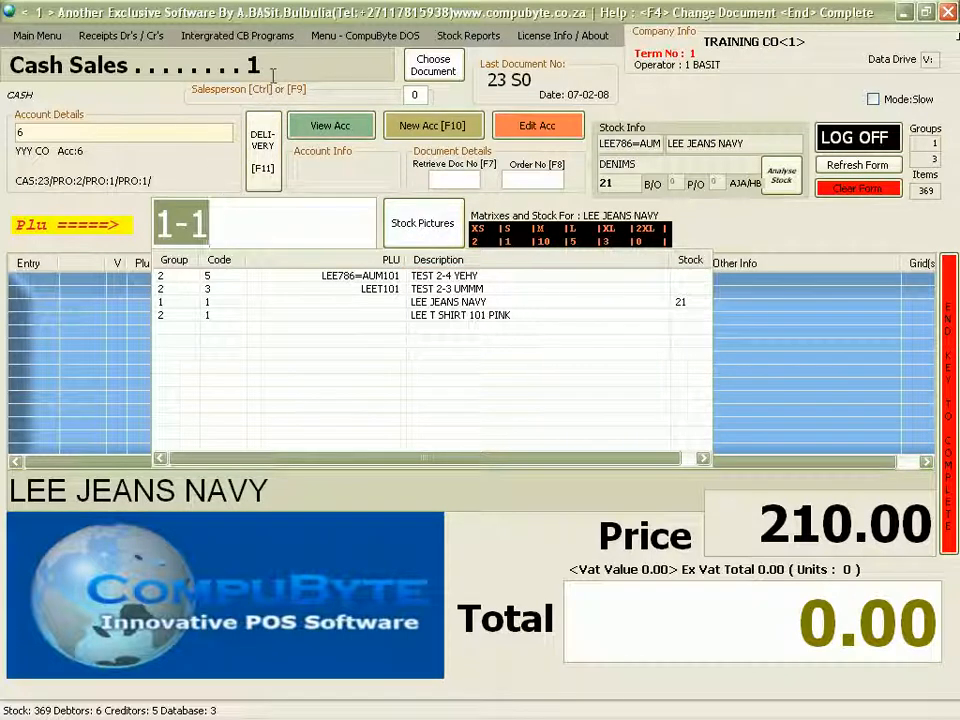
Switch to Account Sales and select debtor account 7.
key("F4")
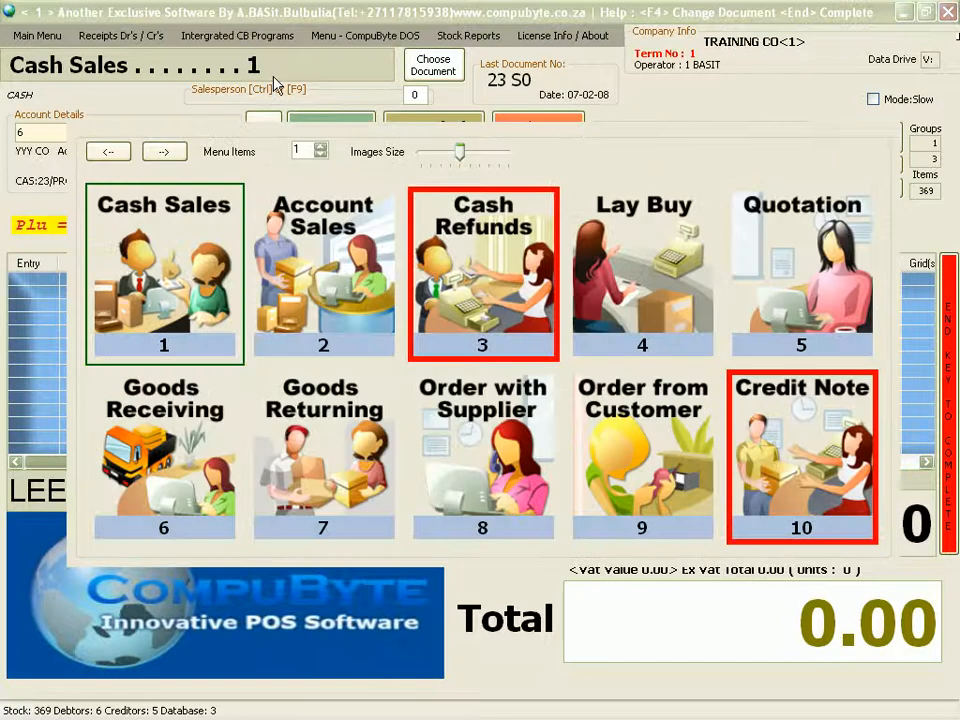
key("Right")
key("Return")
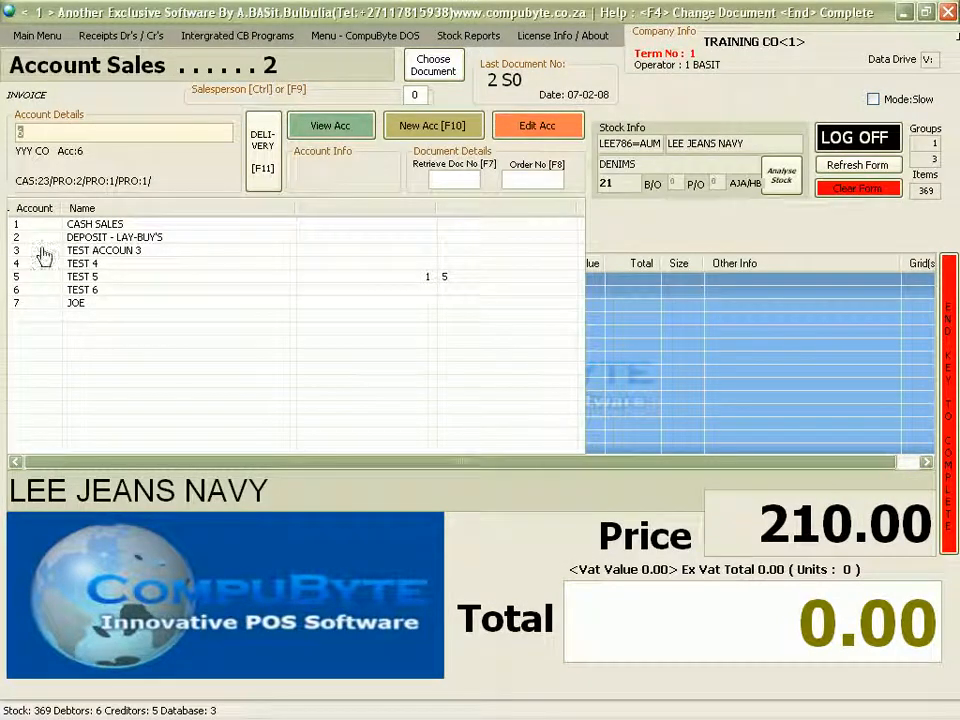
left_click(76, 306)
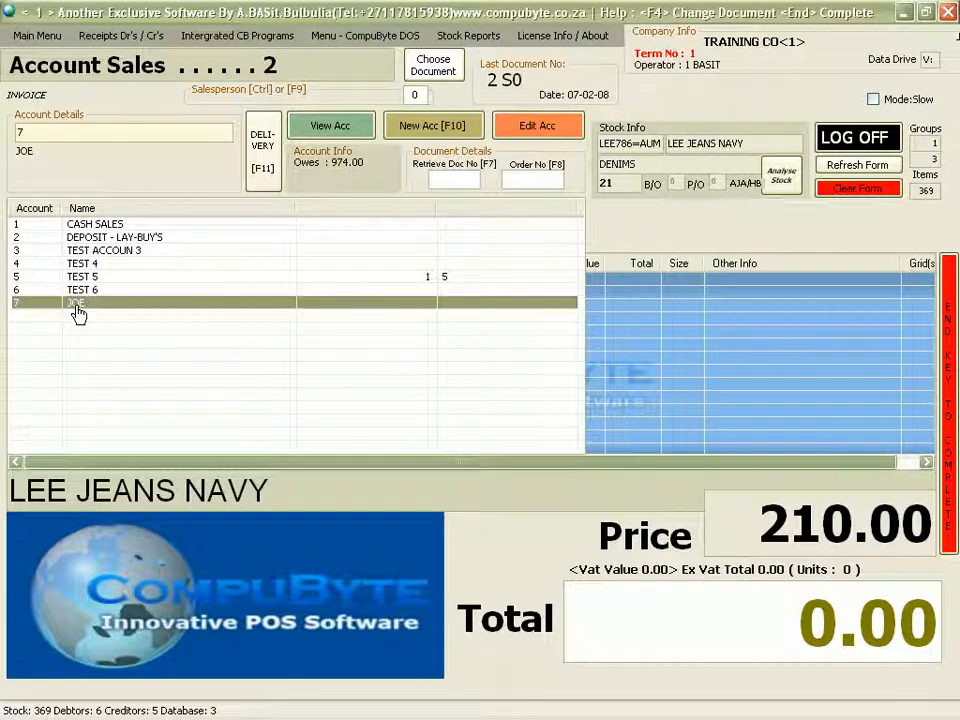
double_click(76, 306)
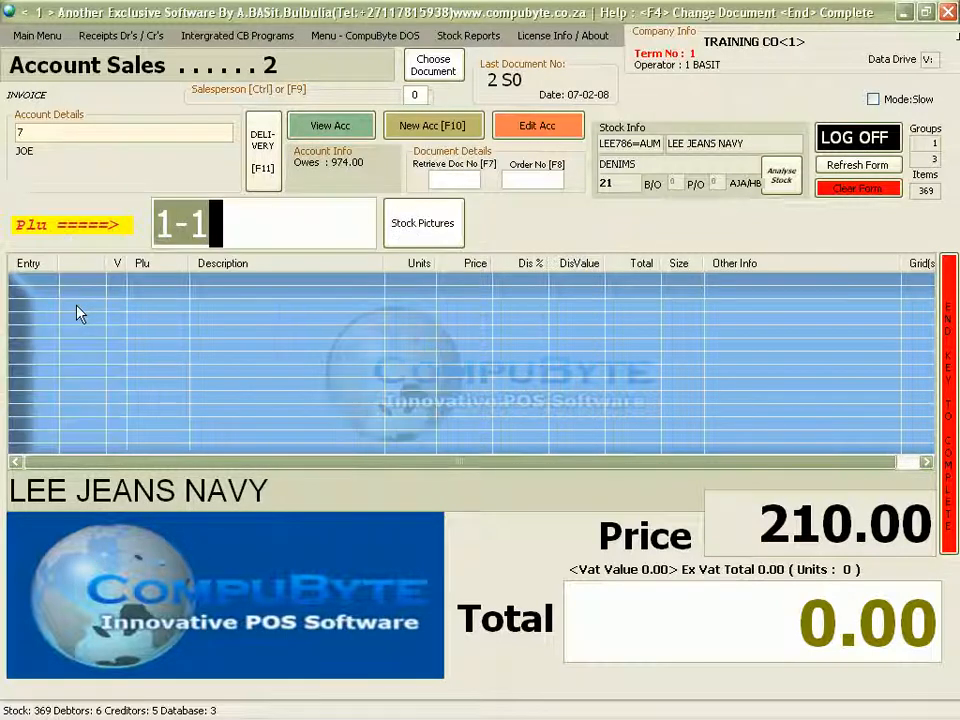
View the debtor's account with the access password and open its Detail Account report.
left_click(320, 132)
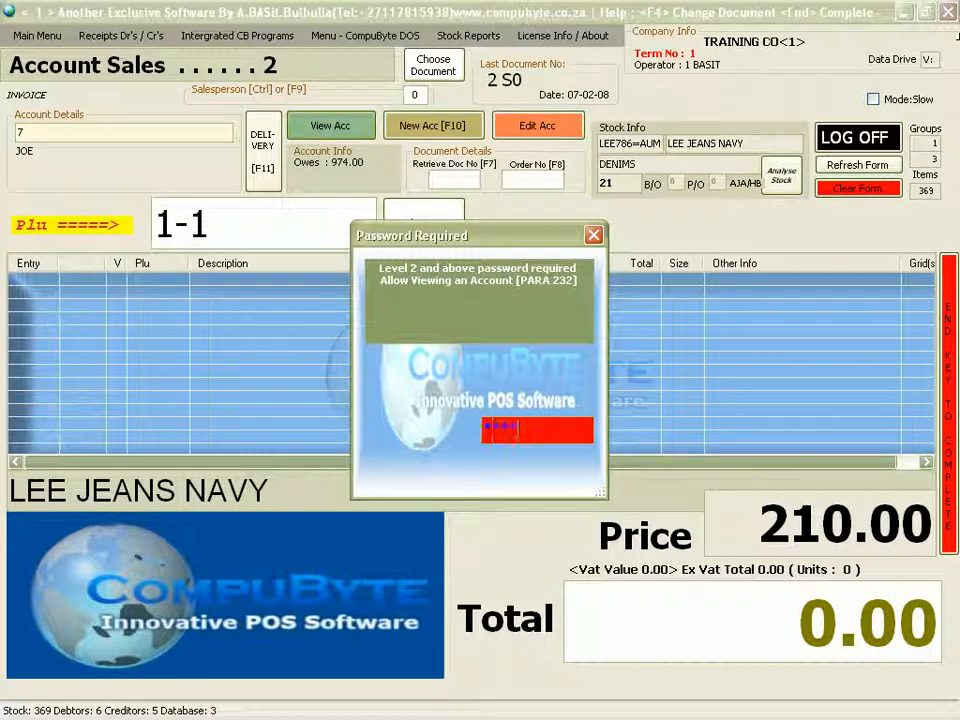
key("Return")
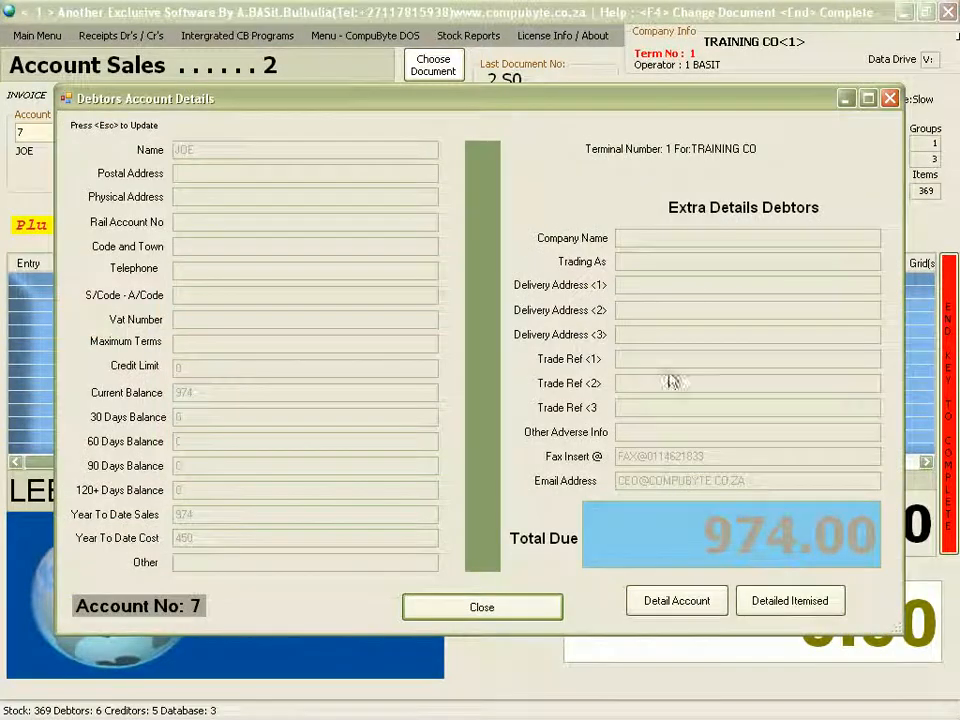
left_click(705, 608)
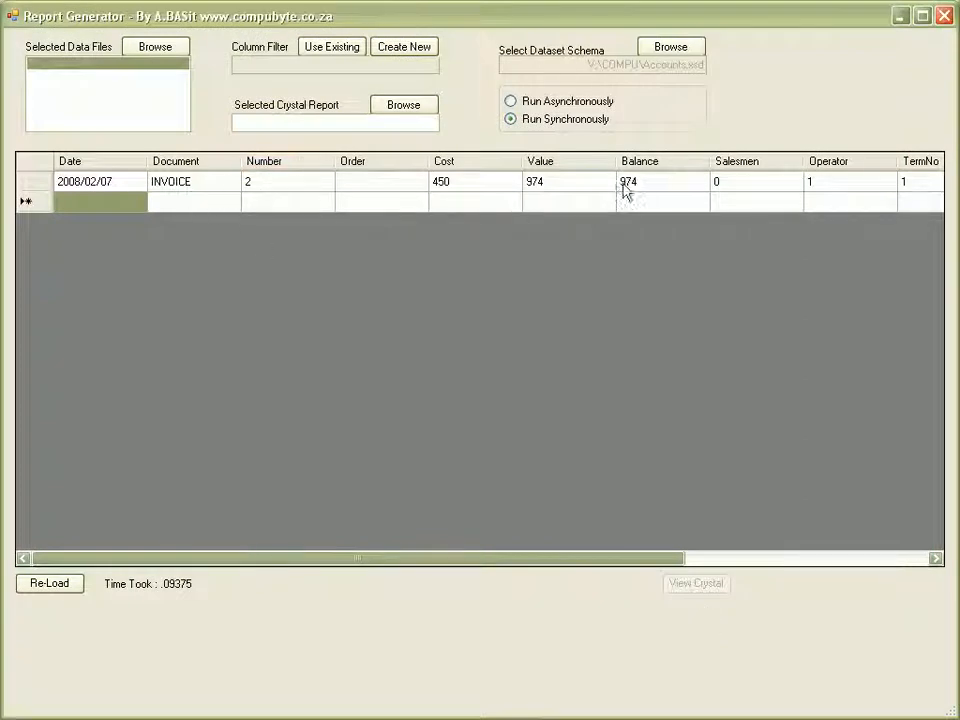
Load Invoice 2's itemised lines and select the Detailed Transactions - Documents Only report file.
left_click(943, 15)
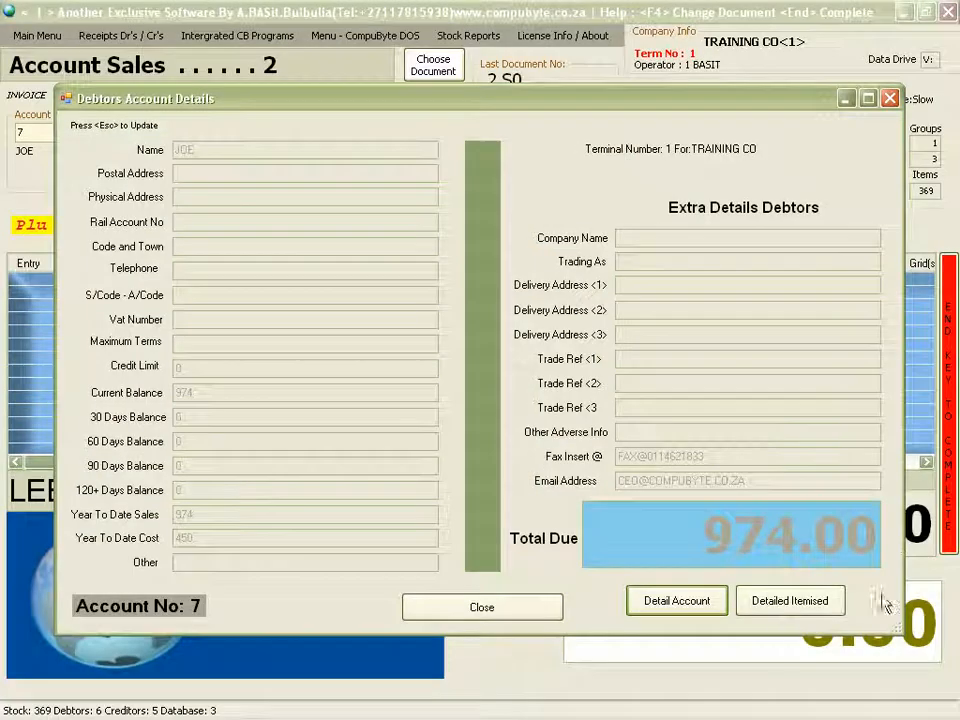
left_click(787, 613)
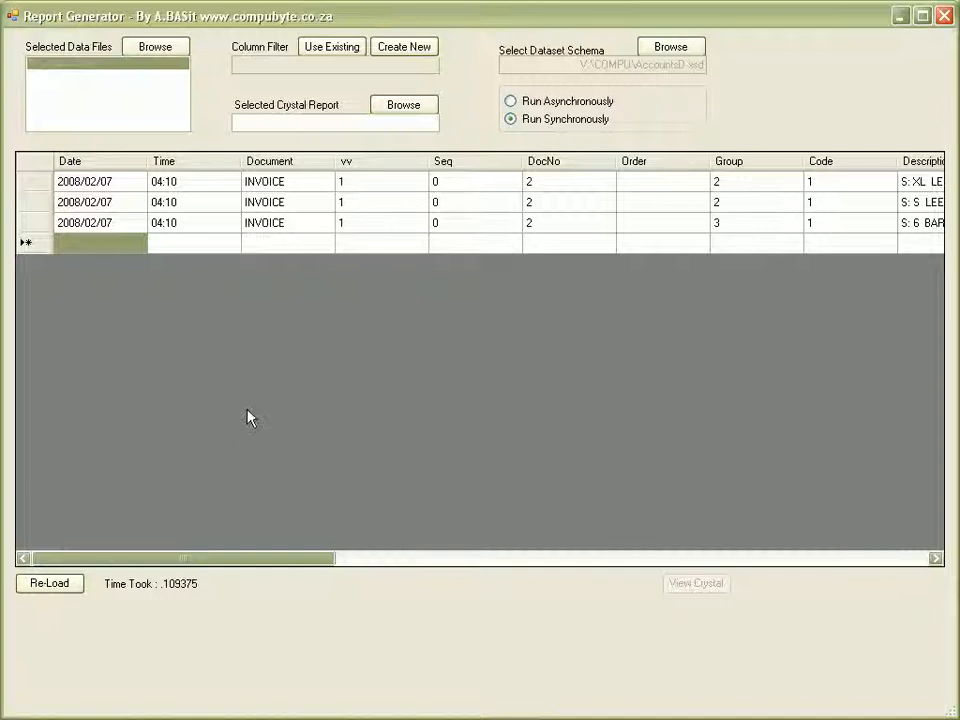
left_click(390, 108)
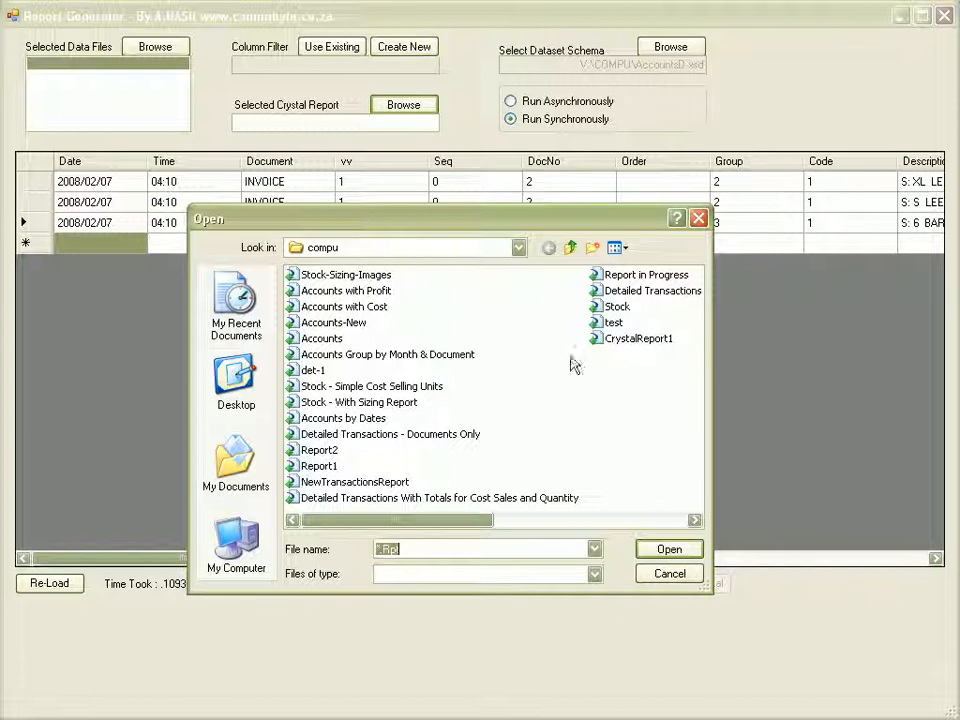
left_click(367, 438)
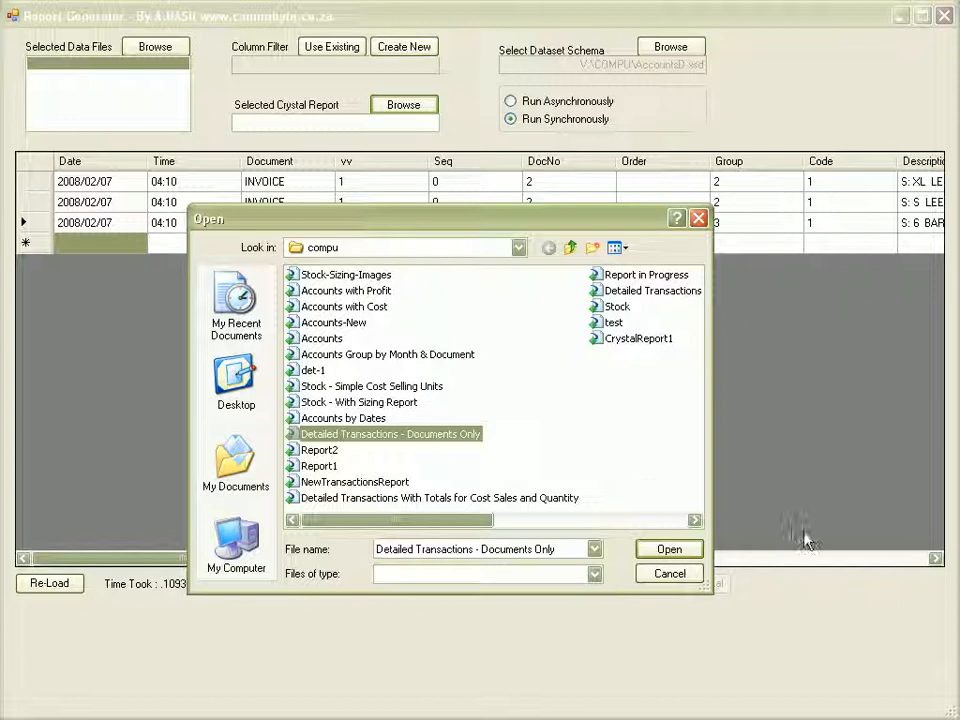
Reload with the Documents Only report, view it in Crystal totalling 2,922.00, then close it.
left_click(660, 551)
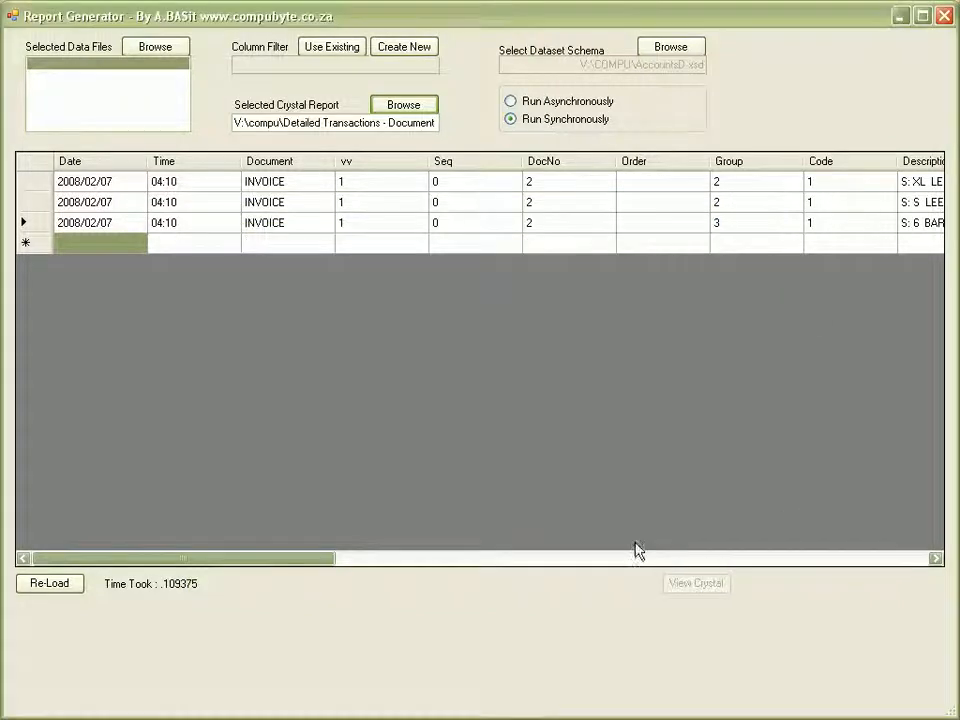
left_click(53, 584)
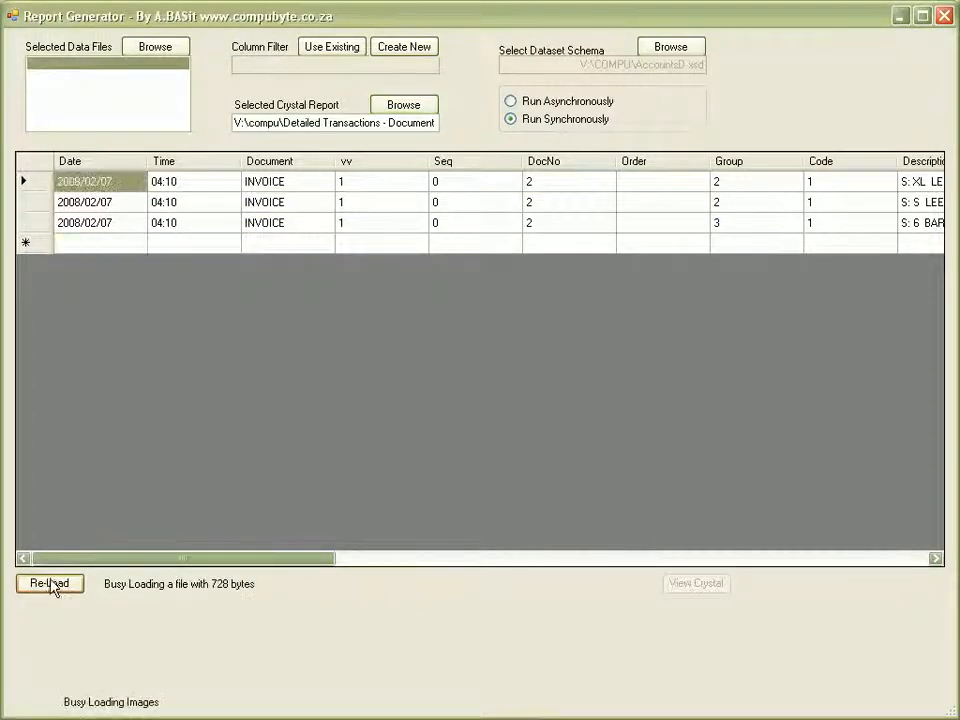
left_click(712, 585)
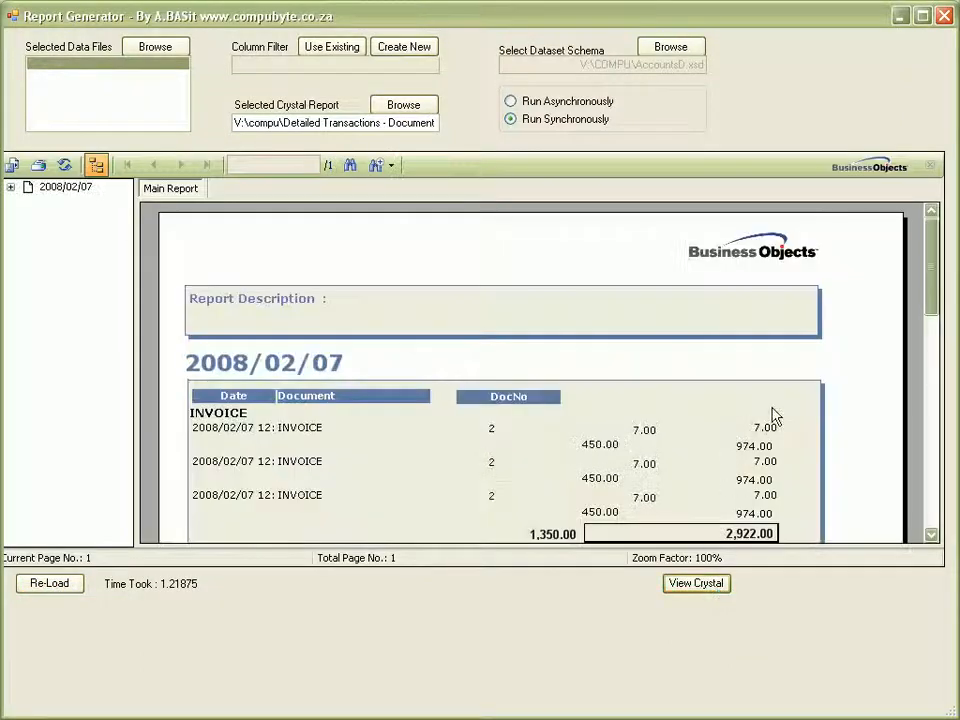
left_click_drag(938, 306, 938, 440)
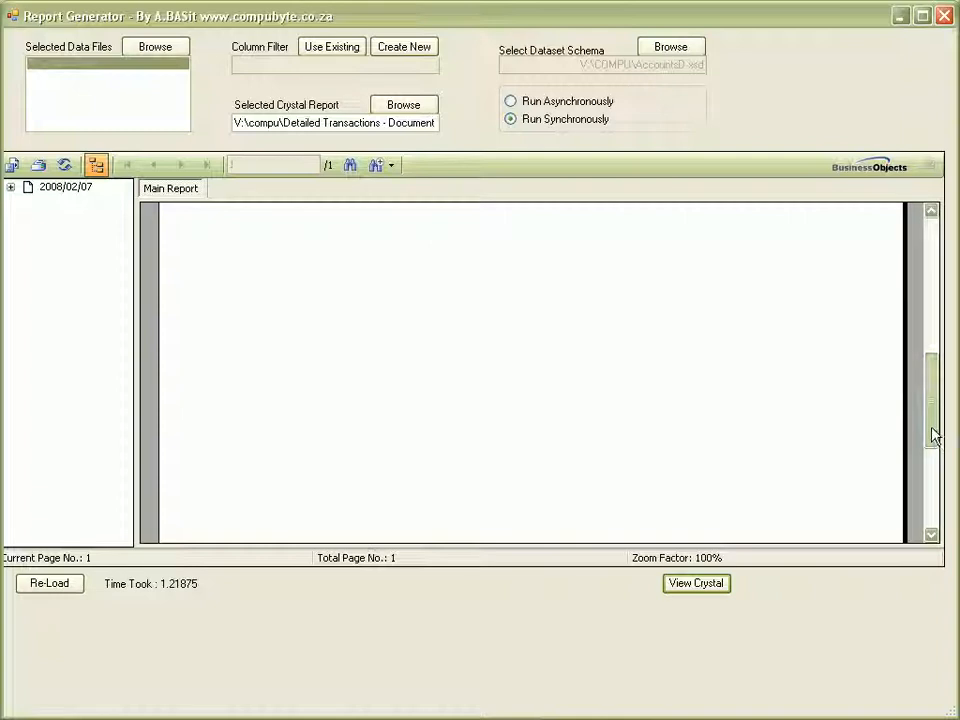
left_click_drag(935, 434, 934, 330)
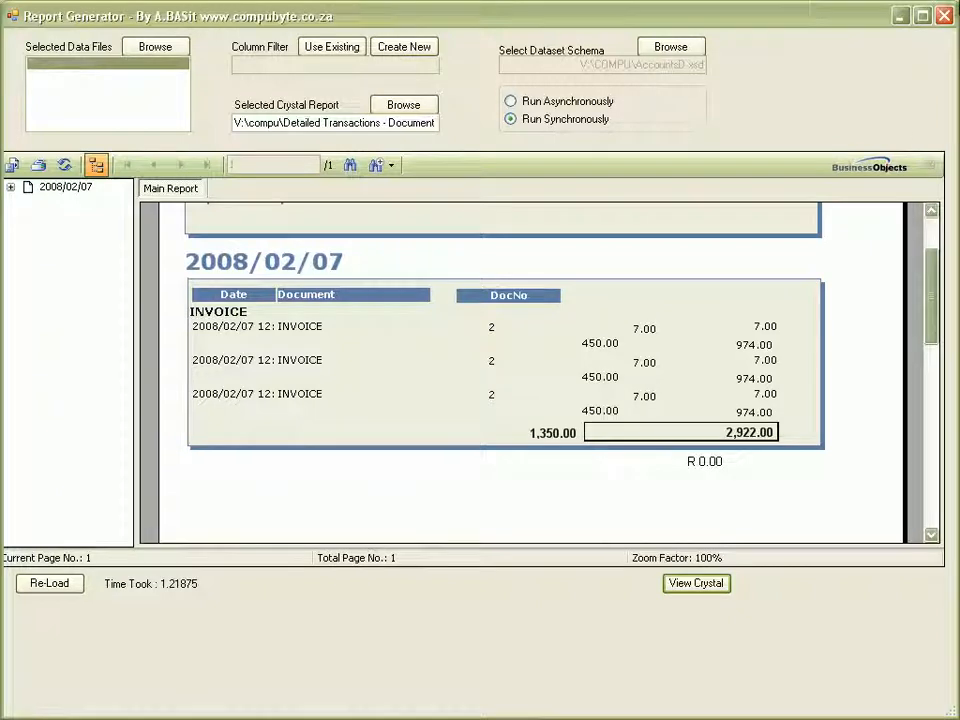
left_click(945, 16)
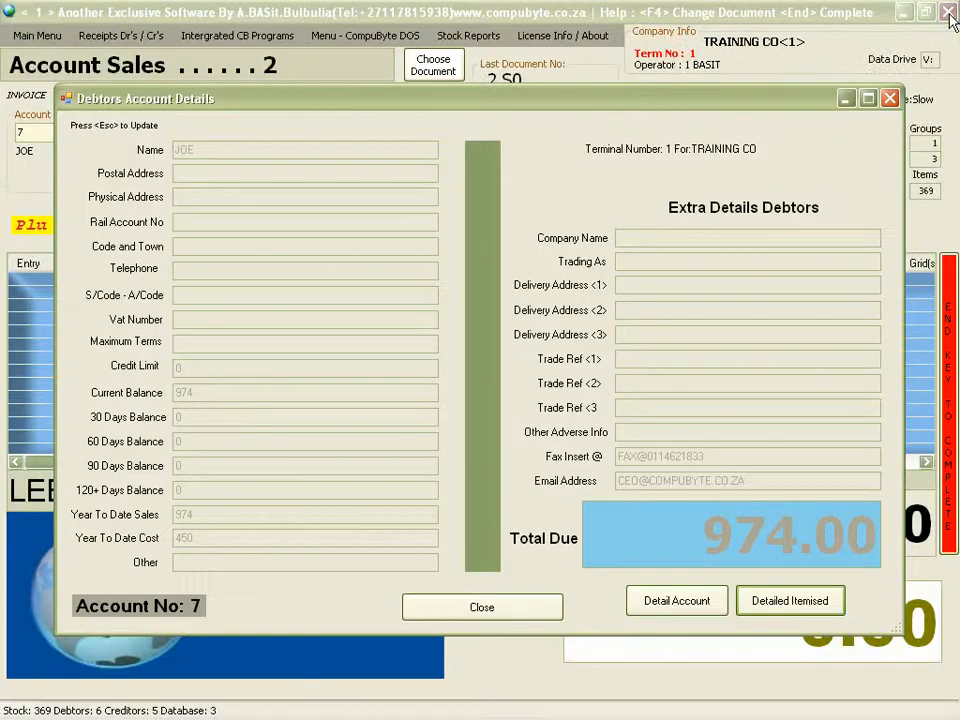
Close the debtor details and run Sales Analysis > Detailed Analysis for report date 07-02-08.
left_click(531, 620)
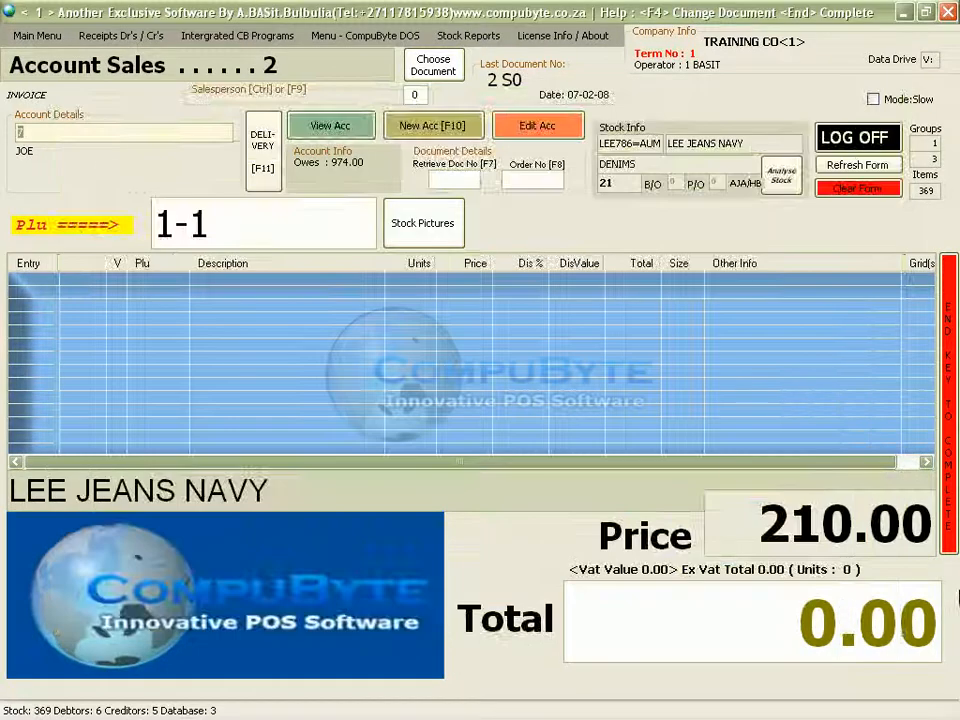
left_click(15, 40)
mouse_move(185, 57)
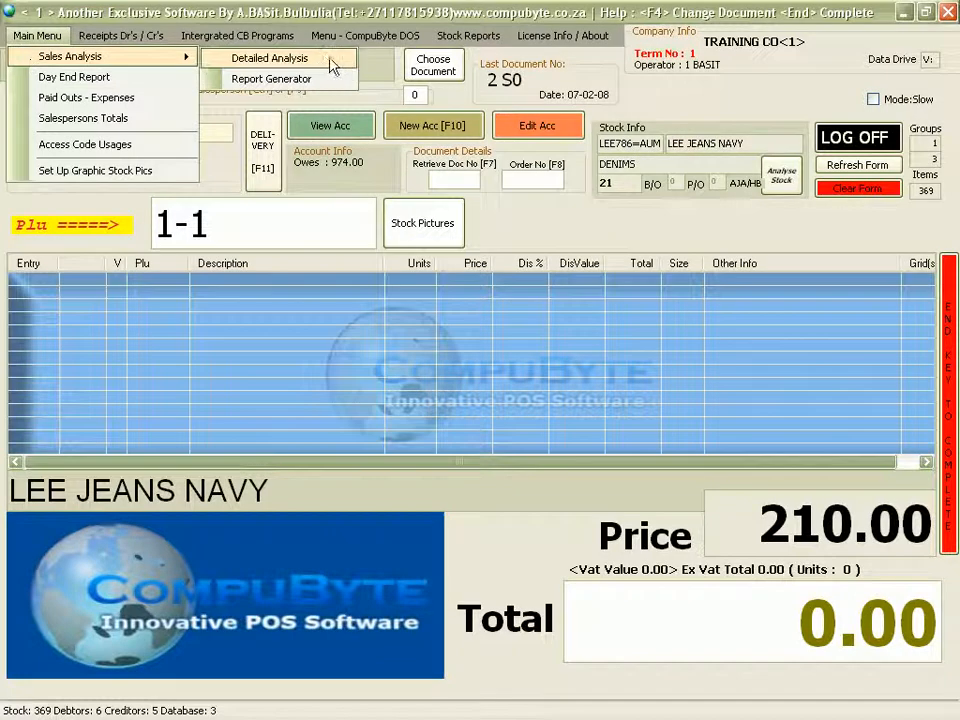
left_click(344, 60)
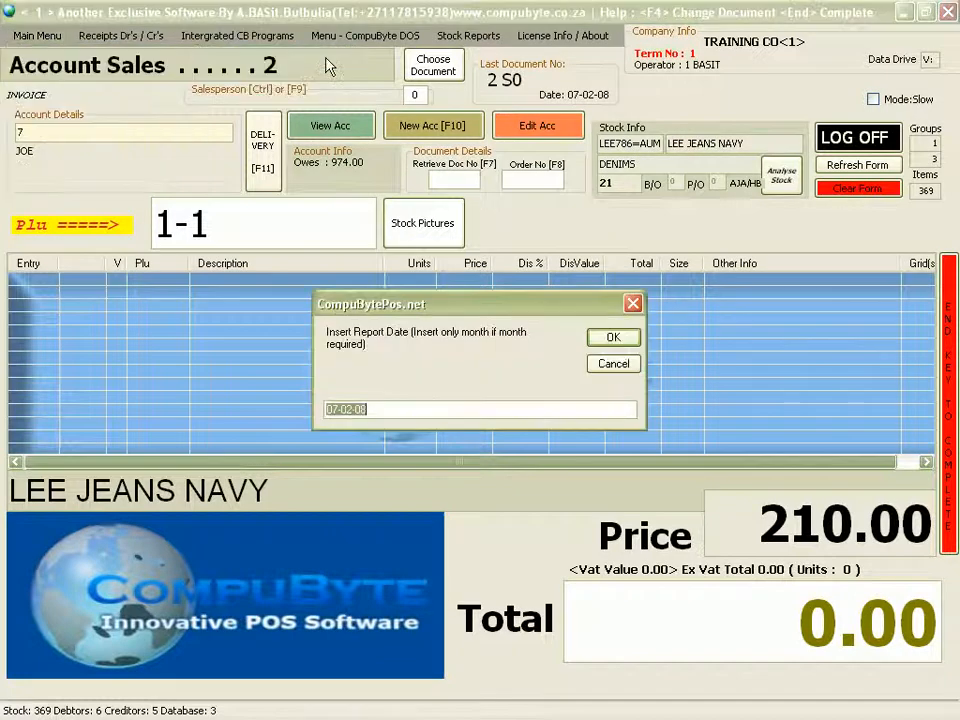
left_click(613, 338)
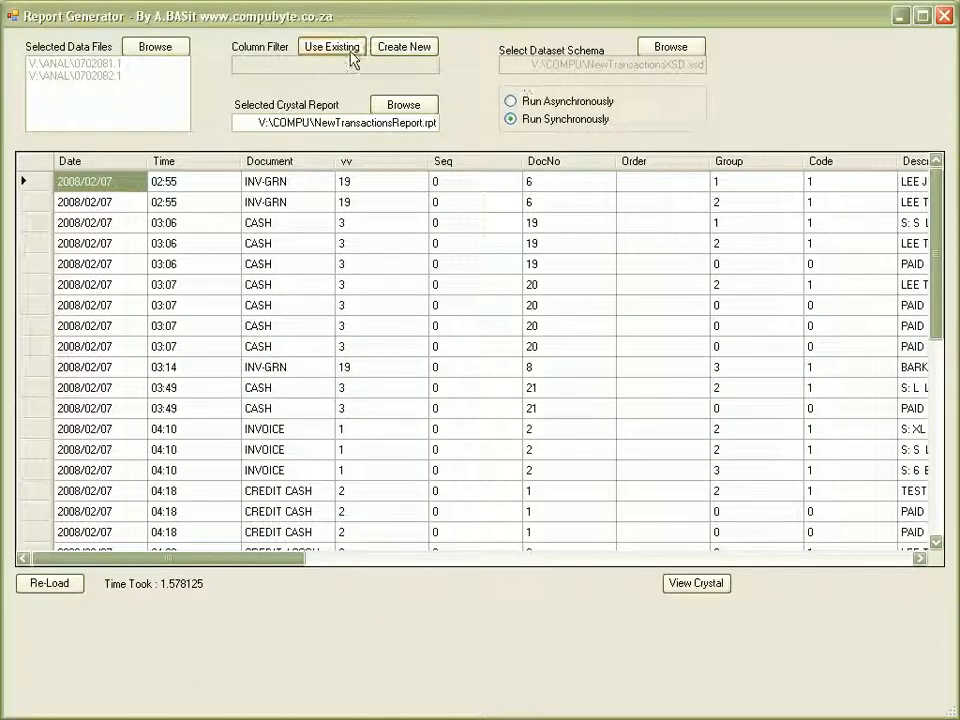
Start a new column filter with the Date, Time, Document and DocNo columns selected.
left_click(421, 53)
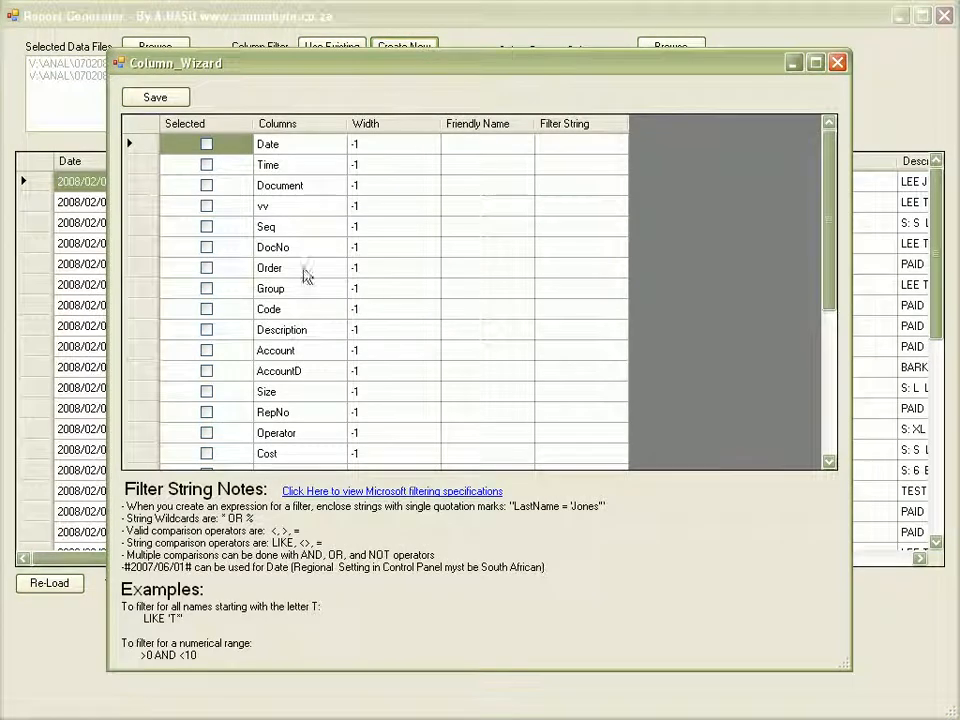
left_click(206, 144)
left_click(206, 164)
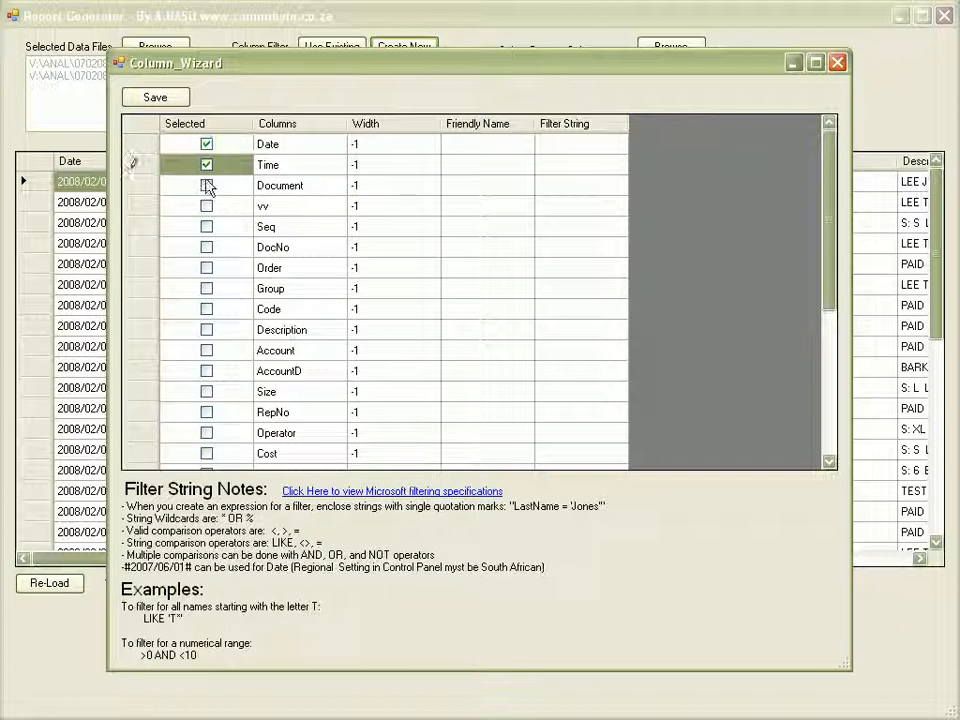
left_click(207, 186)
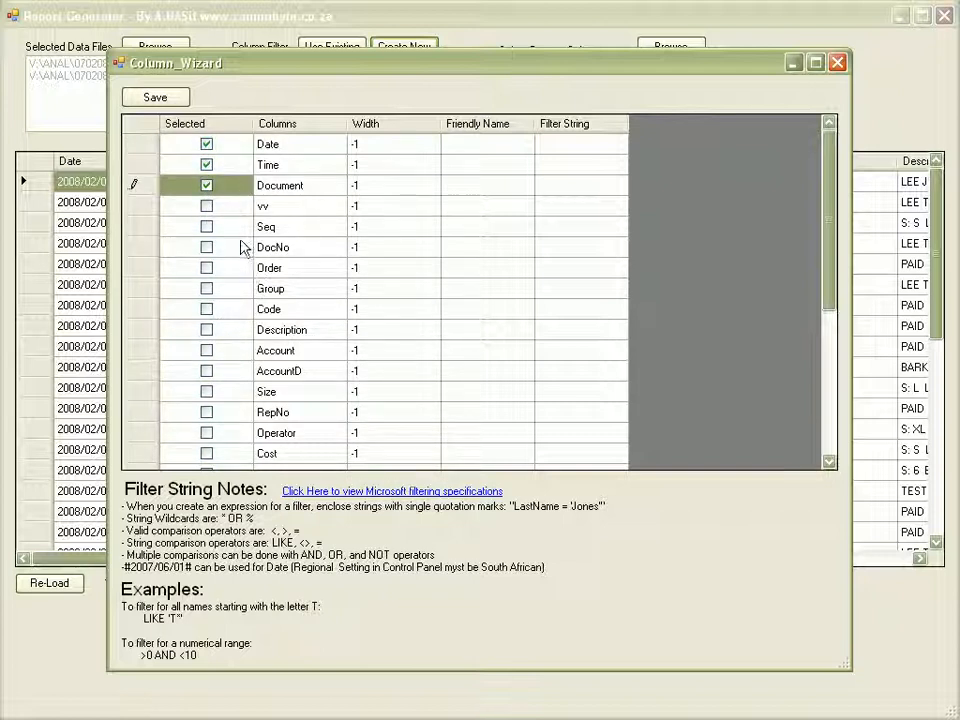
left_click(207, 248)
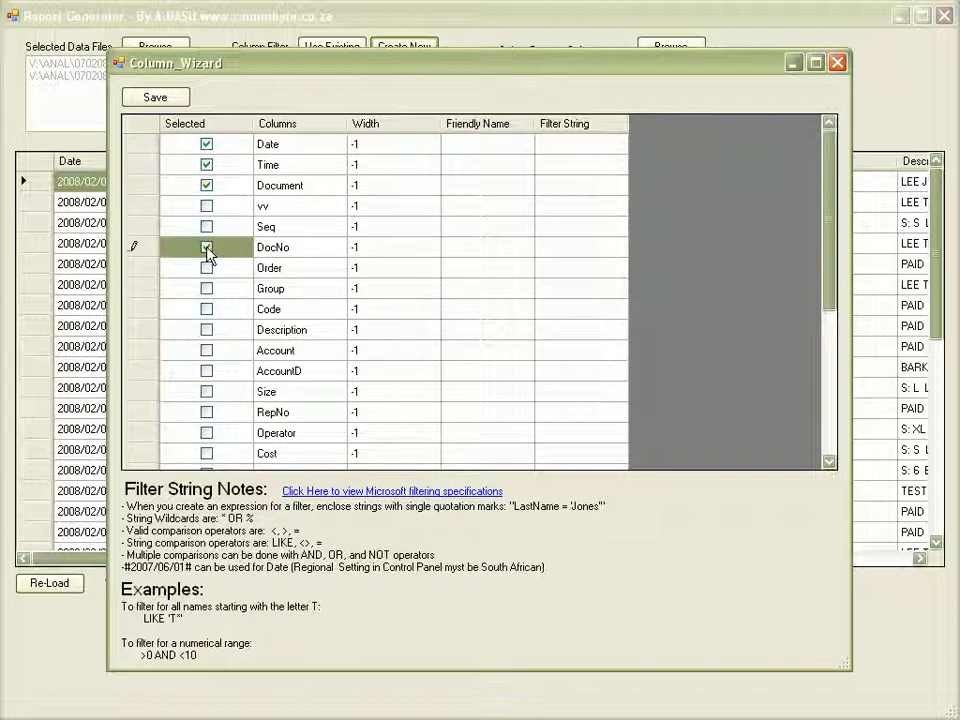
Add the DocTot column and begin a filter condition on the Document column.
left_click_drag(827, 264, 838, 400)
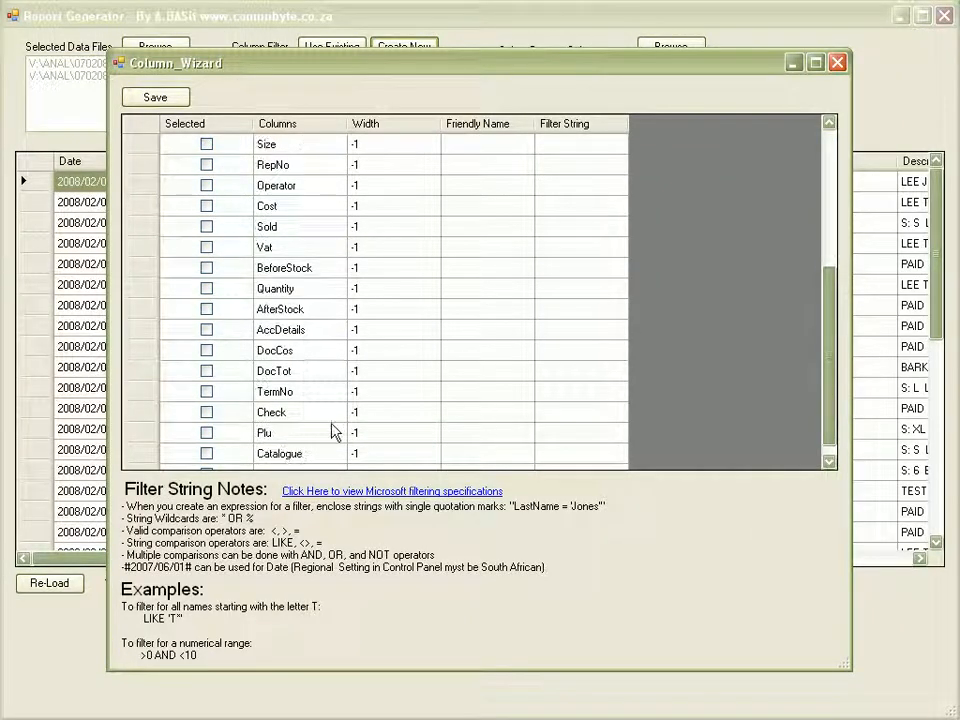
left_click(206, 371)
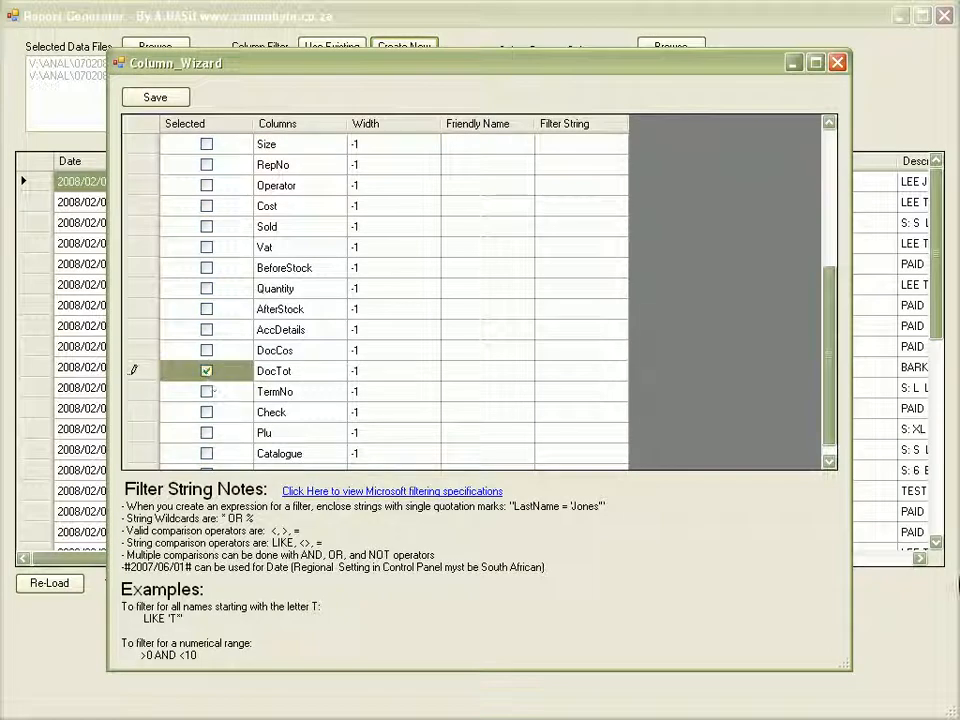
left_click_drag(836, 411, 836, 226)
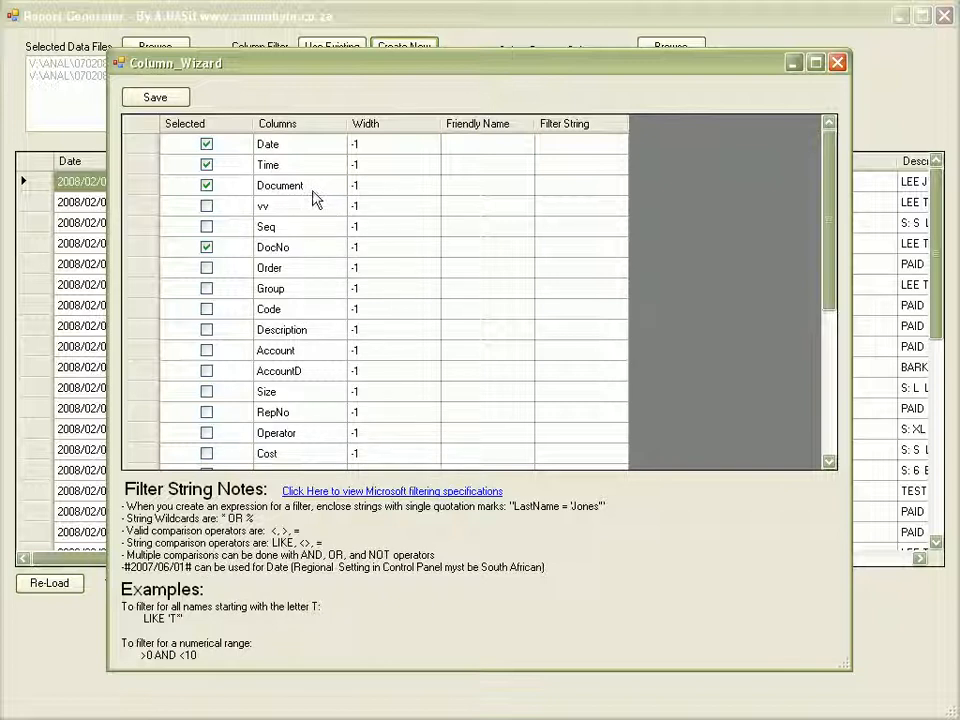
left_click(543, 192)
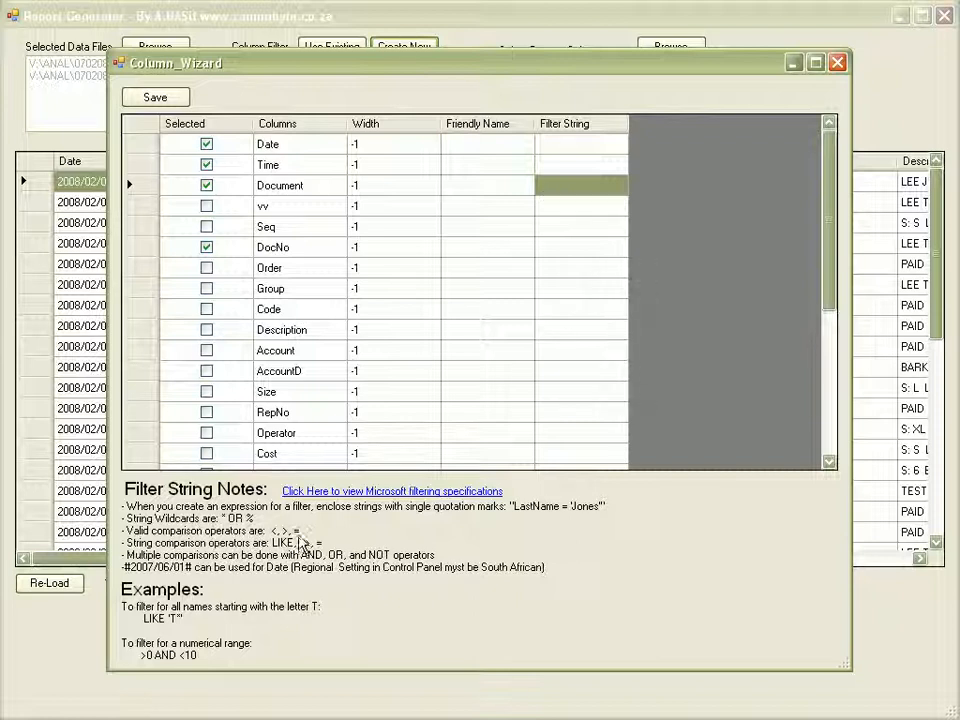
Enter =CASH as the Document filter string, save it over the existing TEST filter, and close the wizard.
type("=ca")
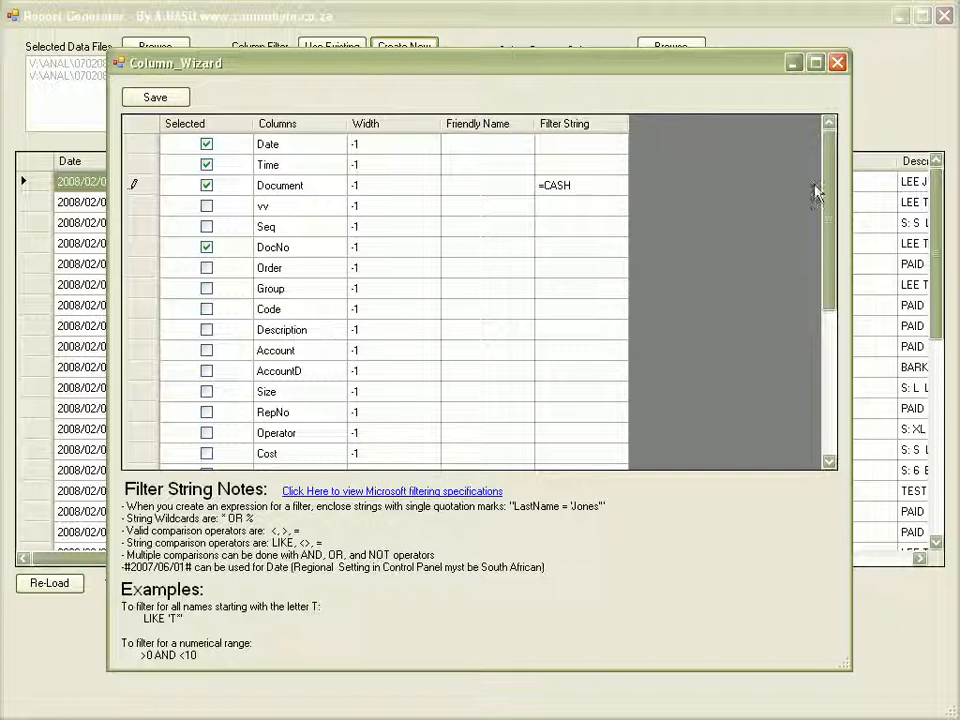
left_click(150, 97)
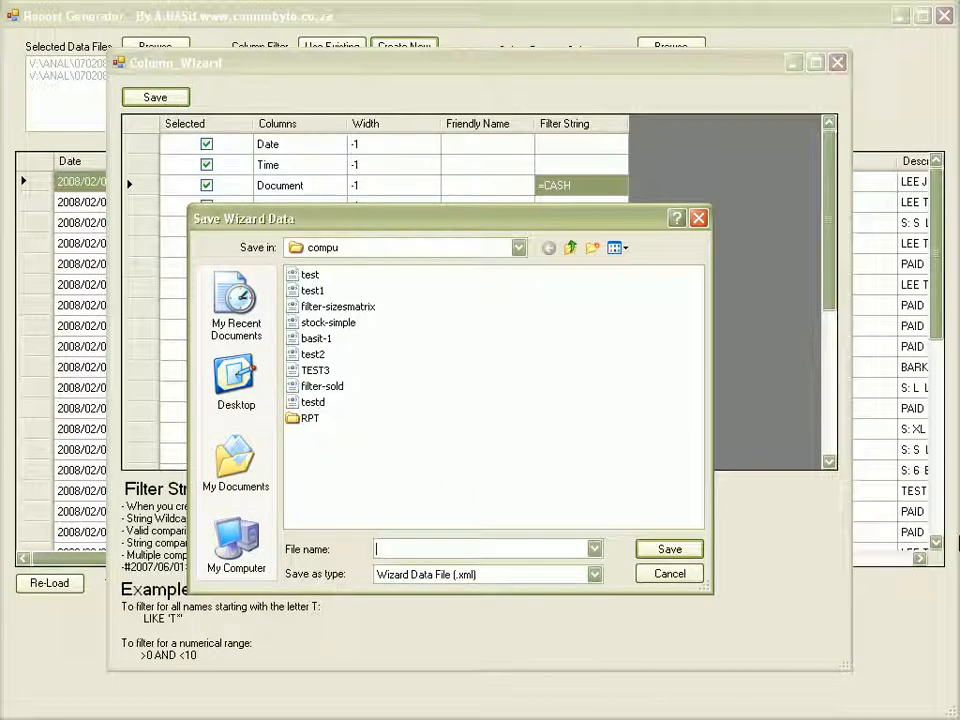
type("TEST")
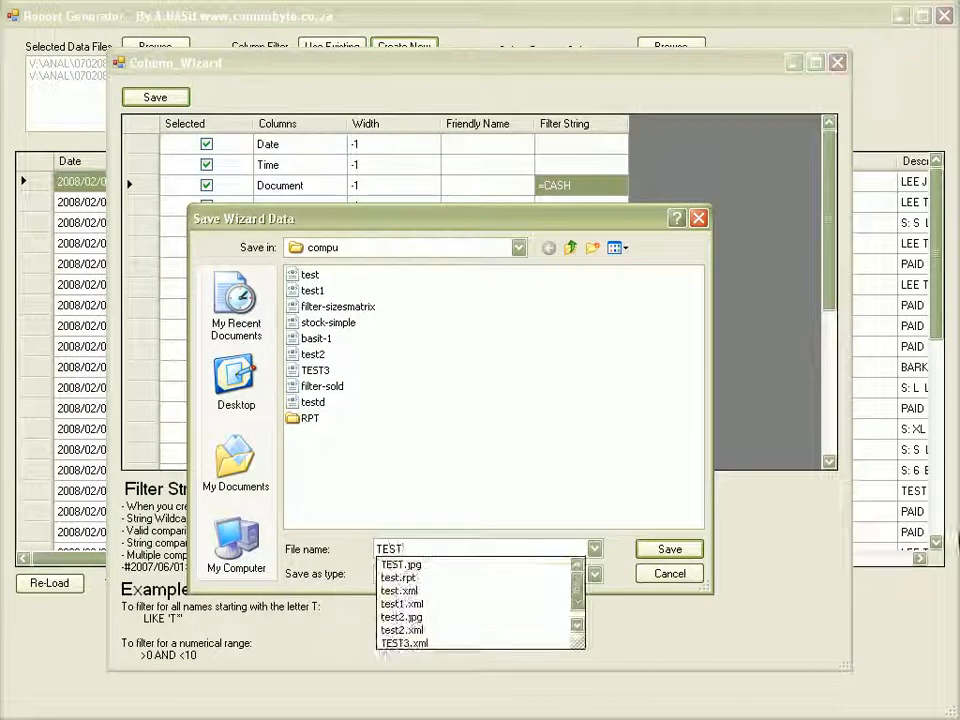
left_click(671, 549)
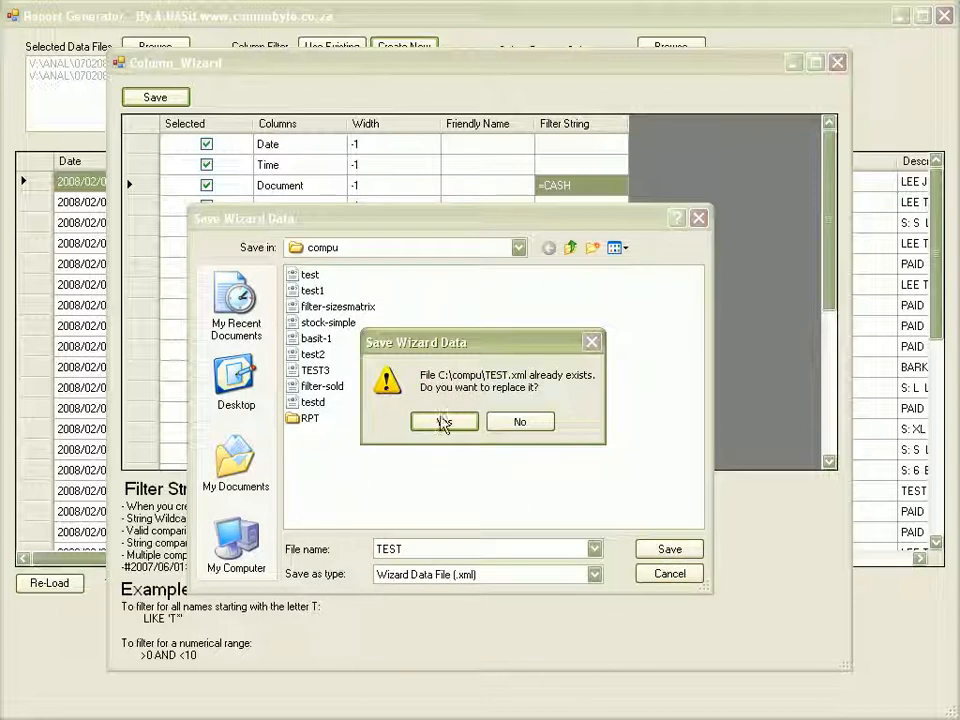
left_click(443, 421)
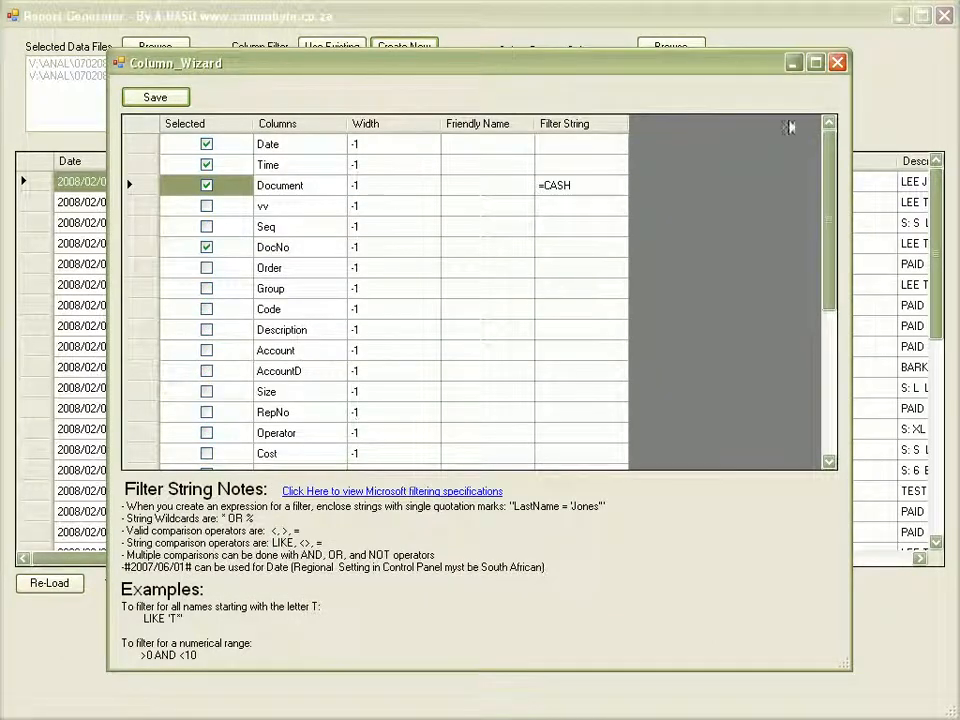
left_click(836, 63)
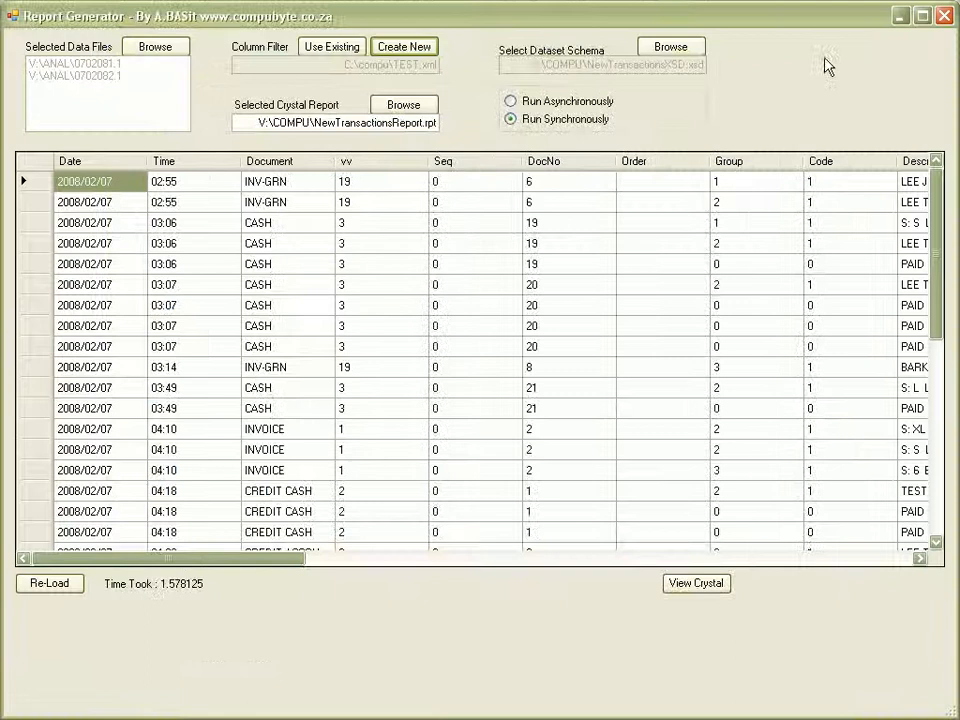
Reload with the CASH filter, continue past the Description column error, view the Crystal report, then close it.
left_click(57, 582)
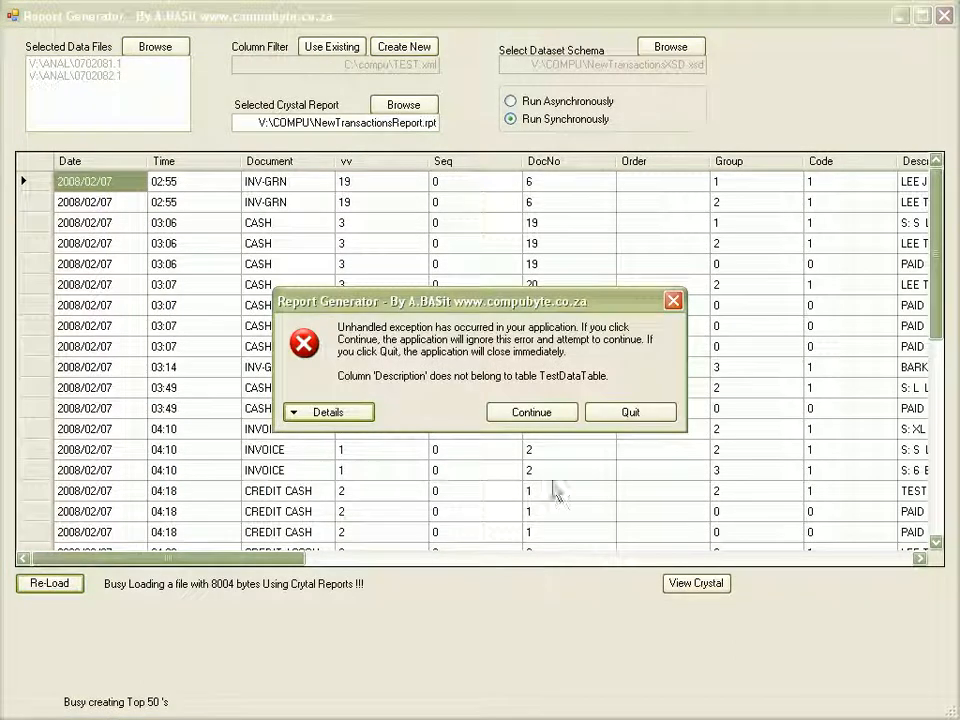
left_click(556, 416)
left_click(722, 589)
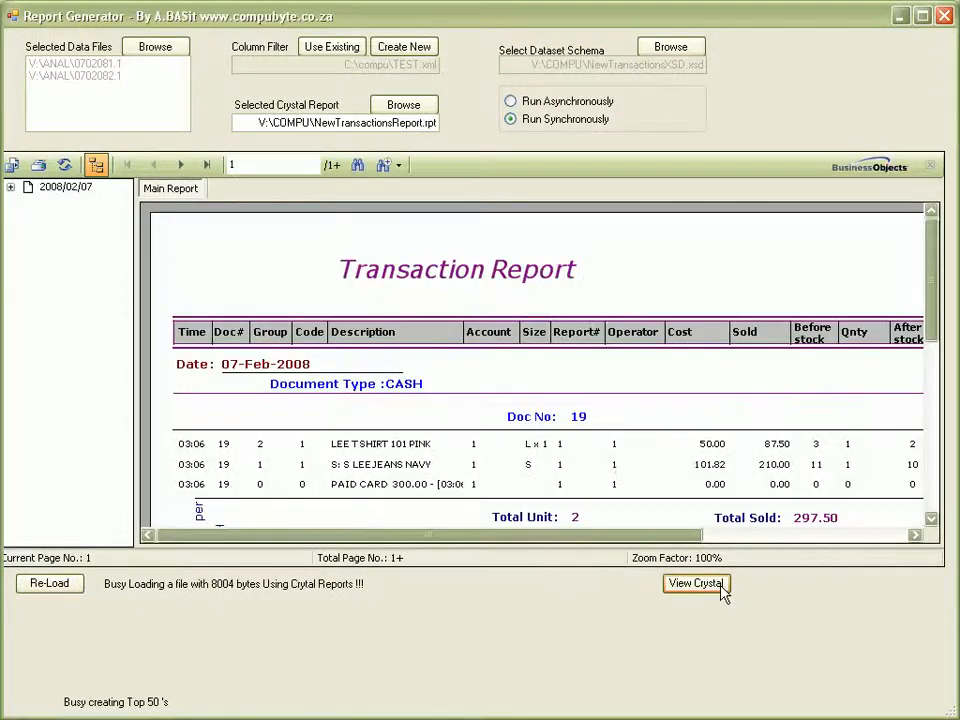
left_click(948, 19)
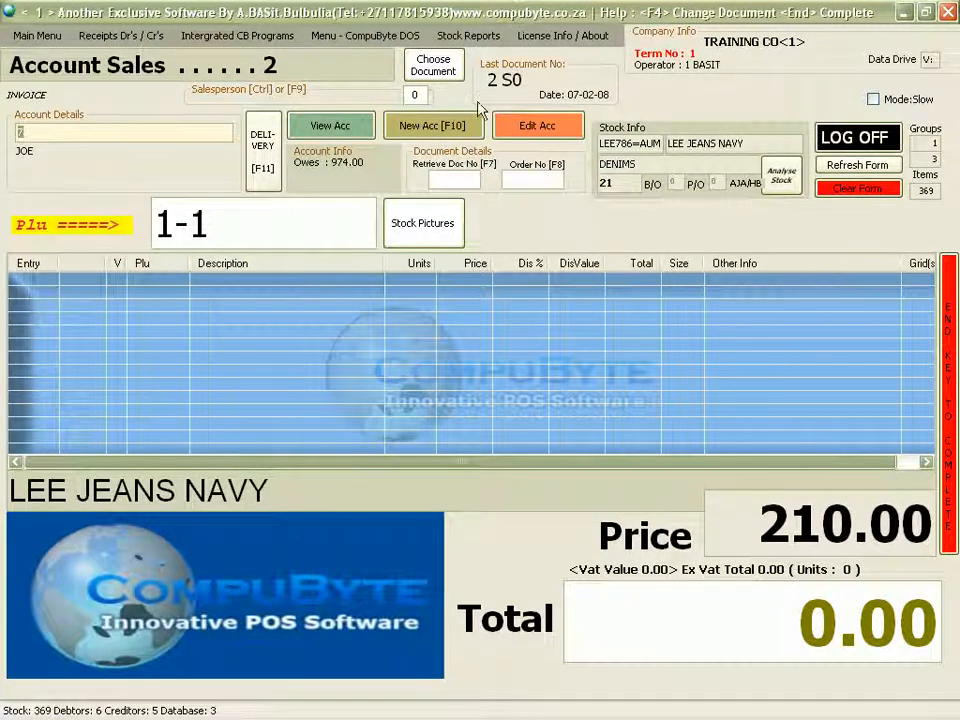
Dismiss the print preview and open Access Code Usages from the Main Menu using the level 10 password.
left_click(25, 46)
mouse_move(26, 58)
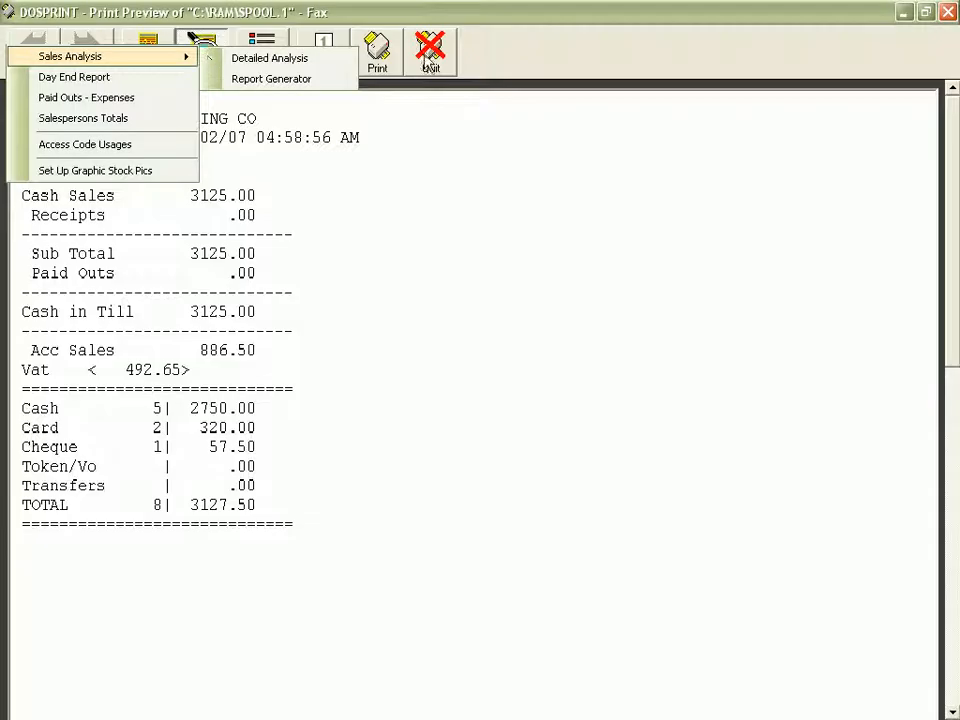
left_click(430, 48)
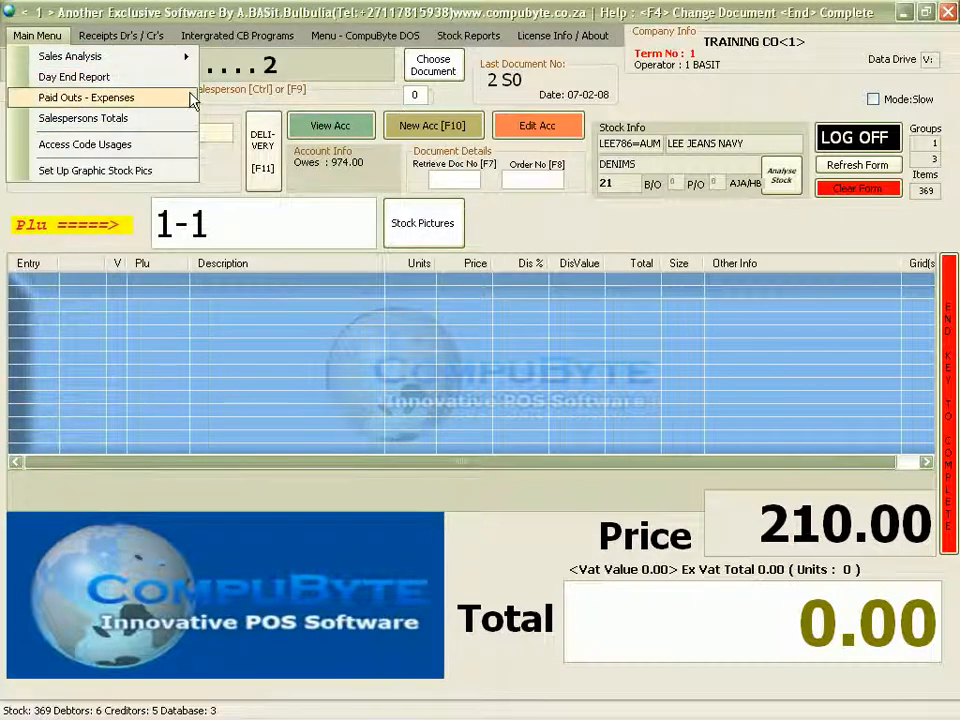
left_click(85, 144)
type("*****")
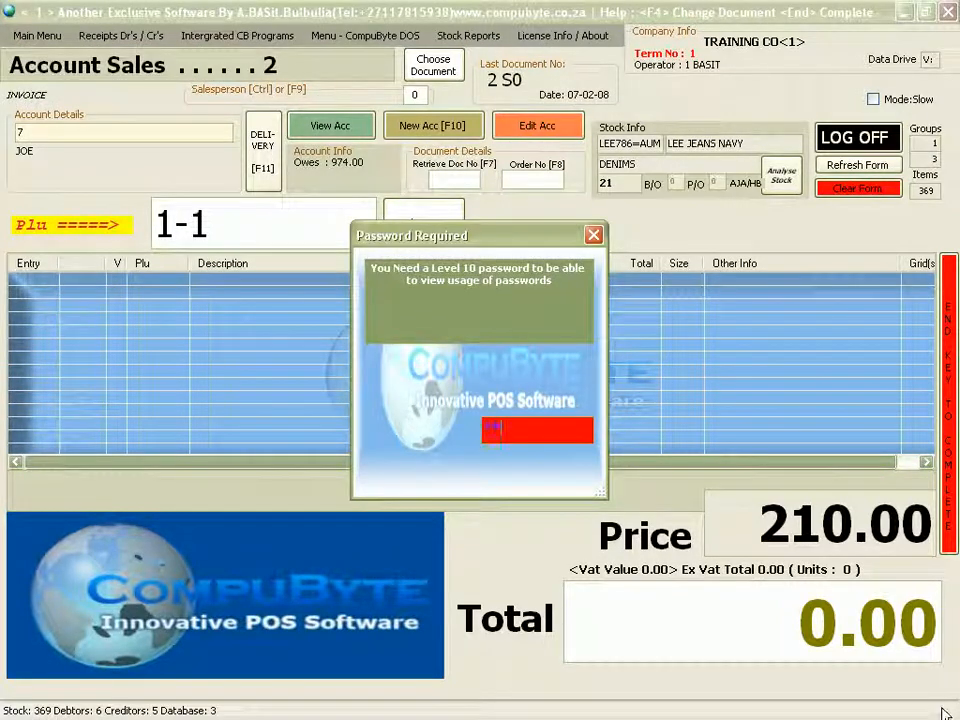
key("Return")
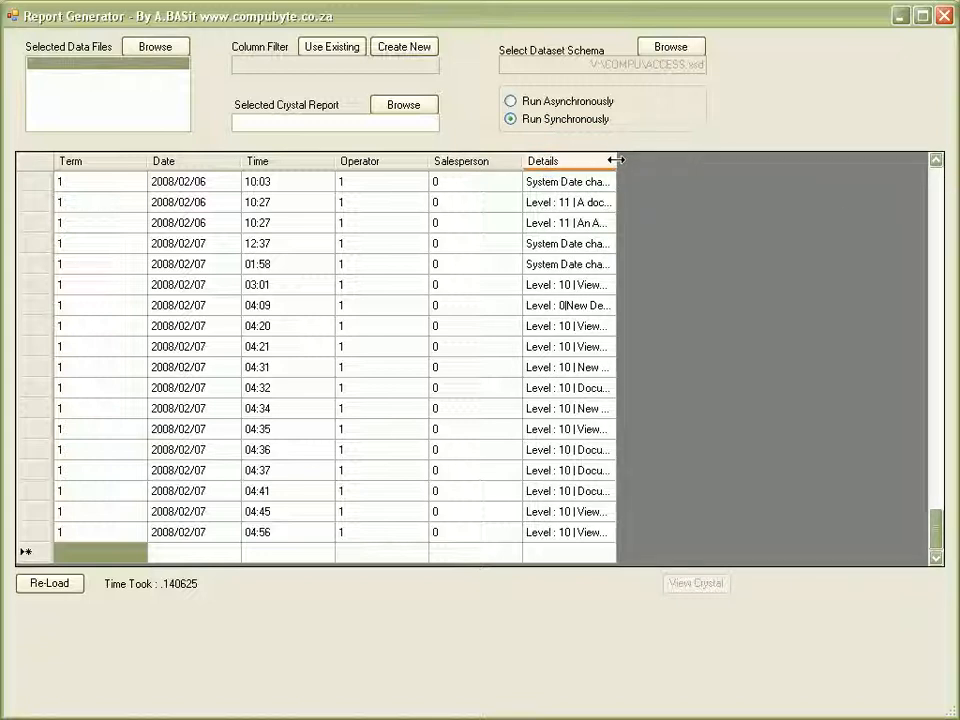
Widen the Details column to show full log entries, then close the access log window.
left_click_drag(615, 160, 855, 160)
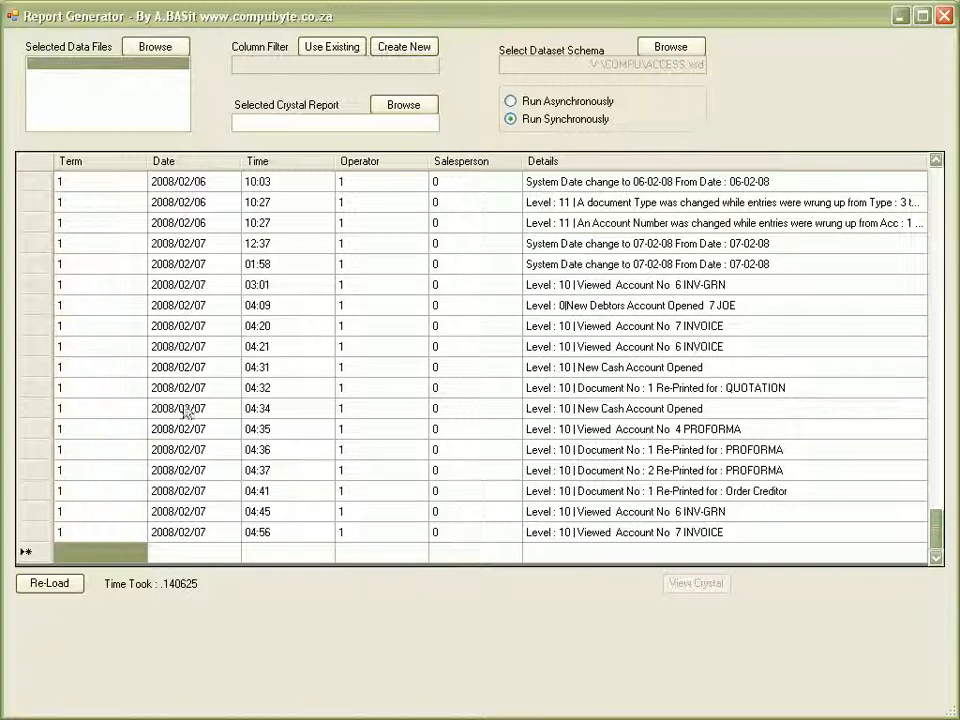
left_click(945, 17)
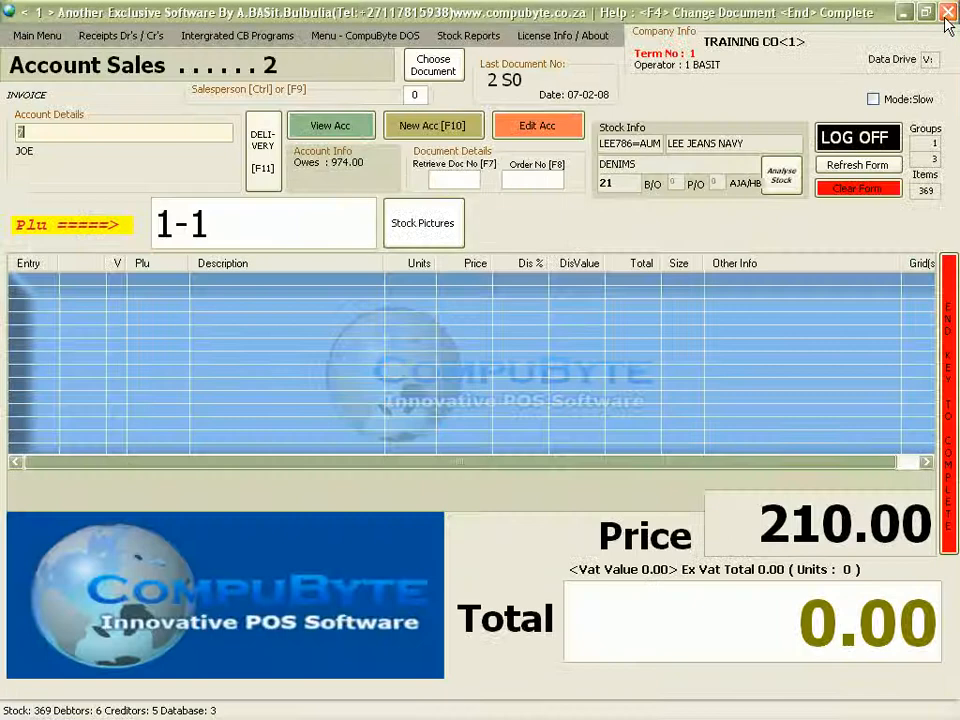
Run Main Menu > Sales Analysis > Detailed Analysis with the report date set to 12.
left_click(33, 35)
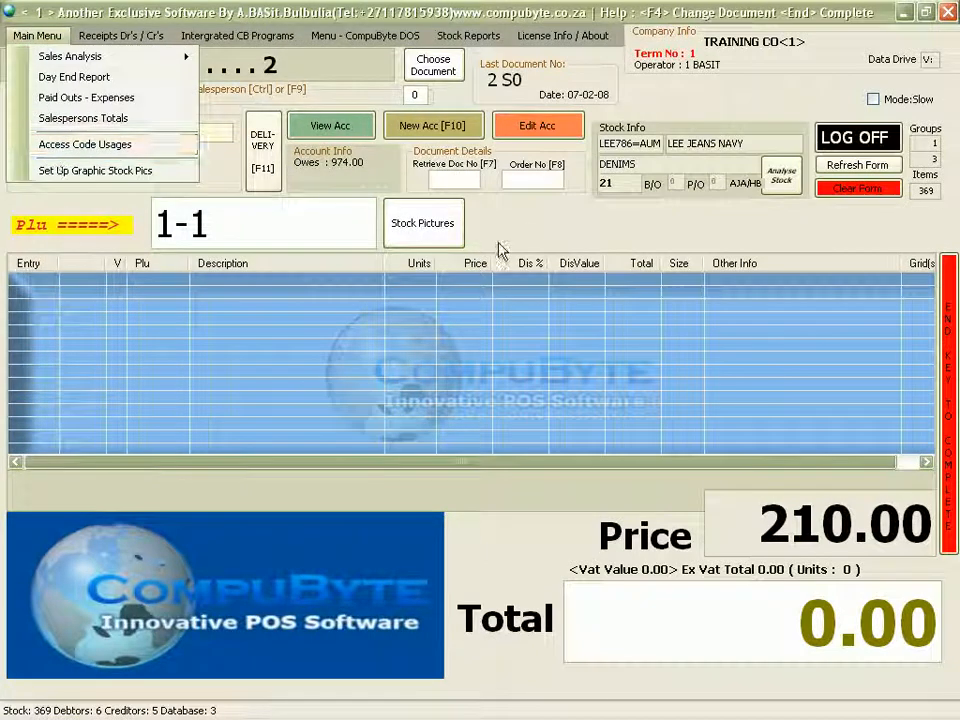
left_click(546, 237)
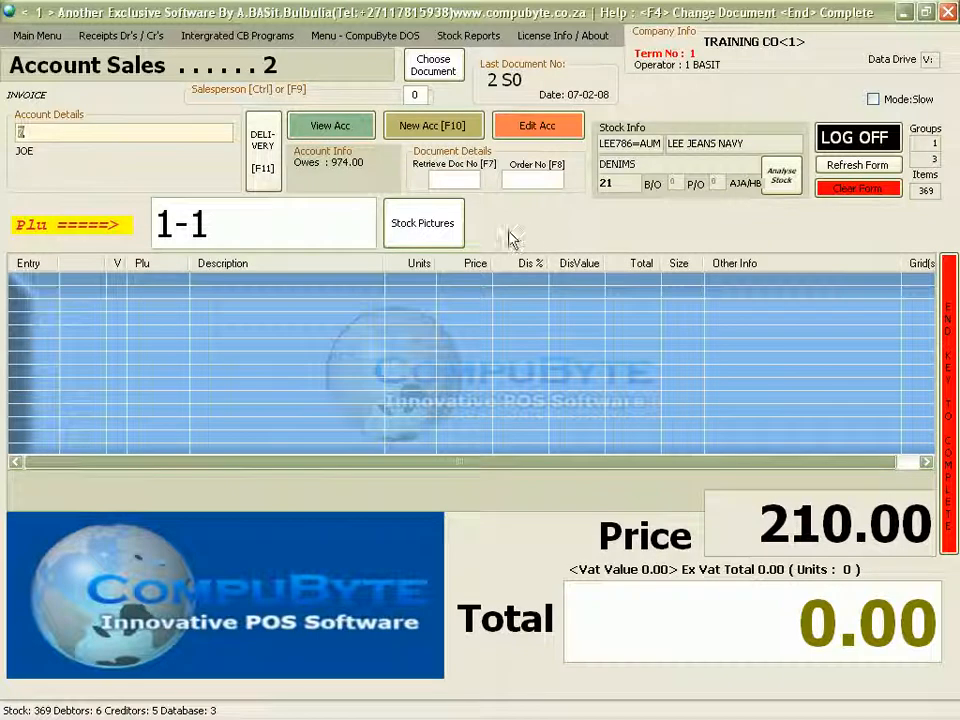
left_click(46, 38)
mouse_move(52, 57)
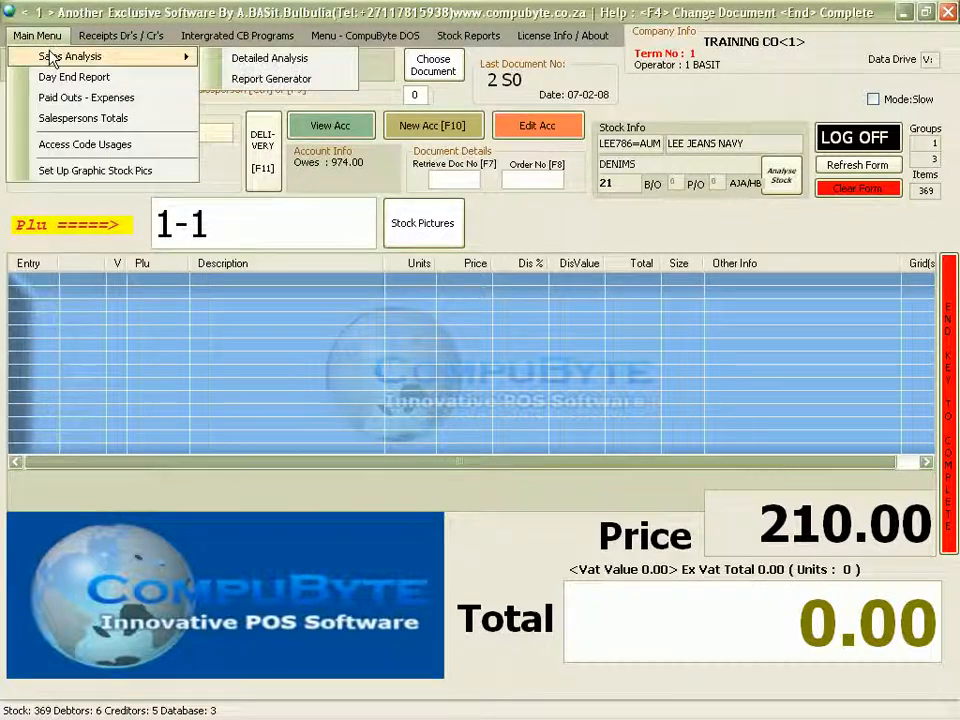
left_click(298, 58)
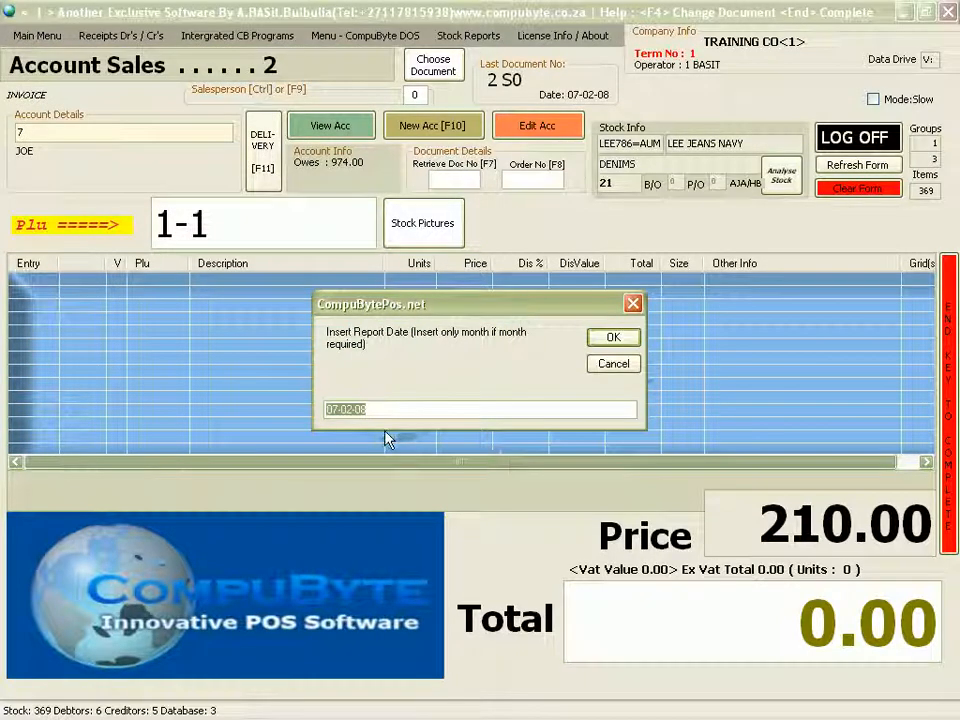
key("BackSpace")
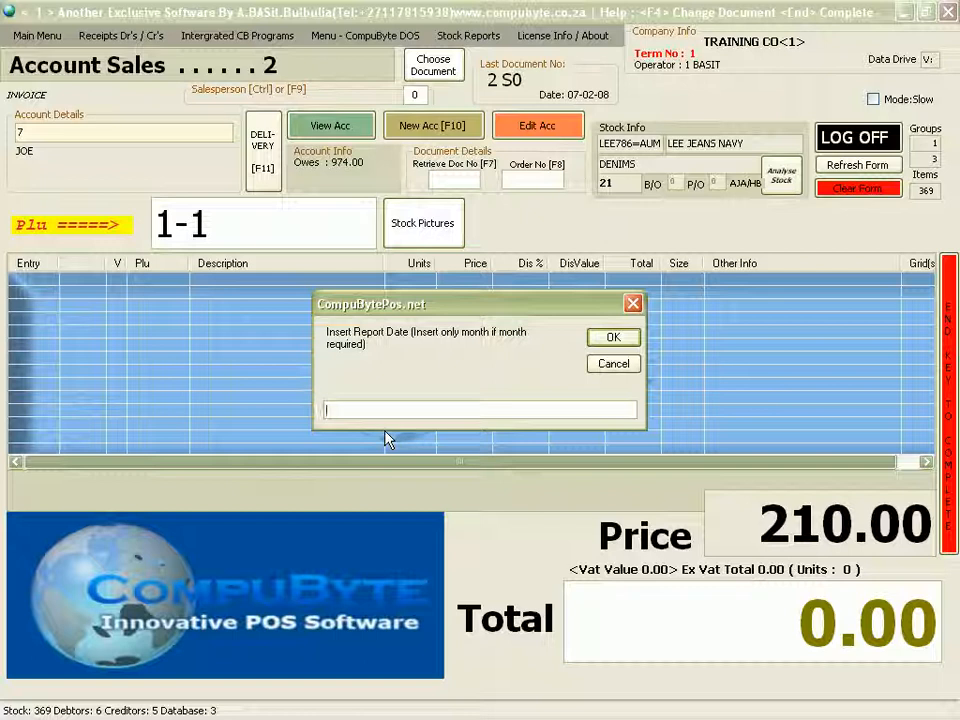
type("12-07")
left_click(607, 337)
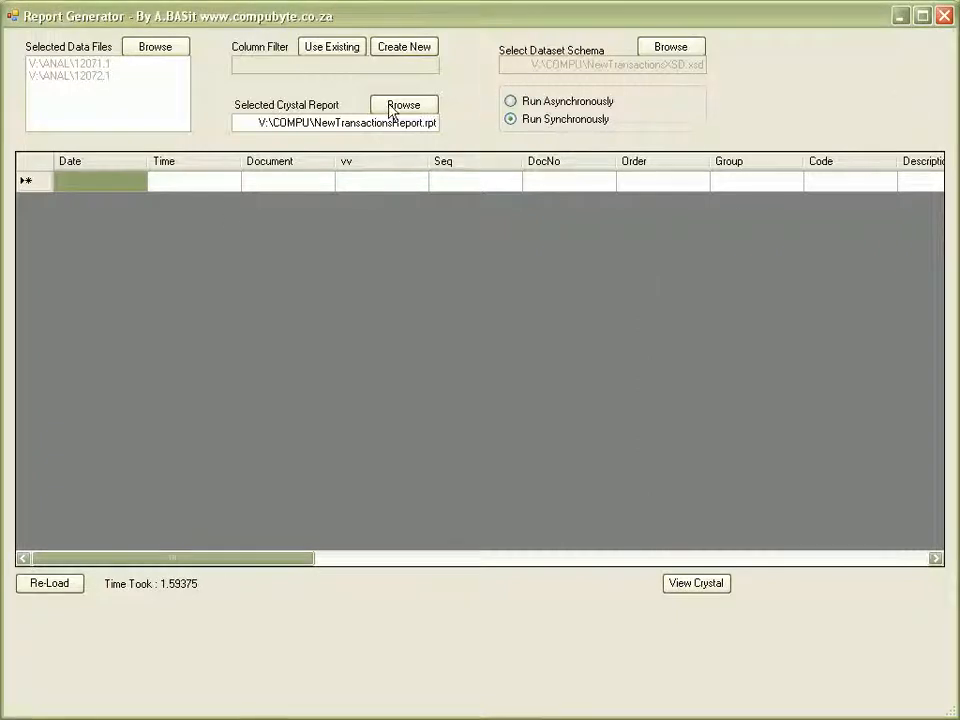
Start a new column filter, close the empty Column_Wizard unsaved, then close the Report Generator.
left_click(406, 58)
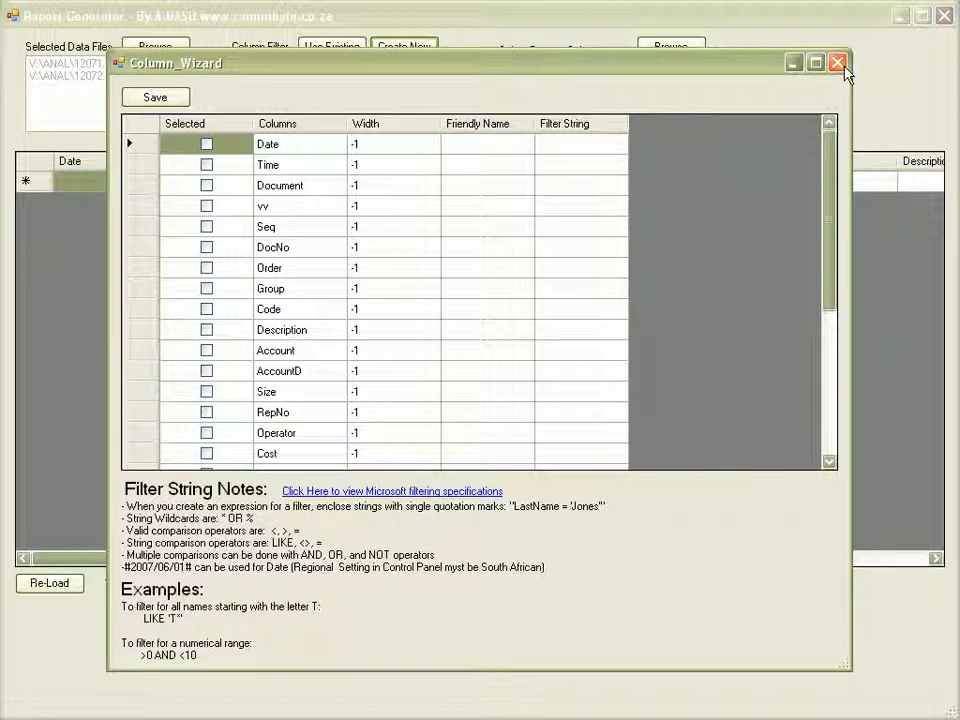
left_click(842, 66)
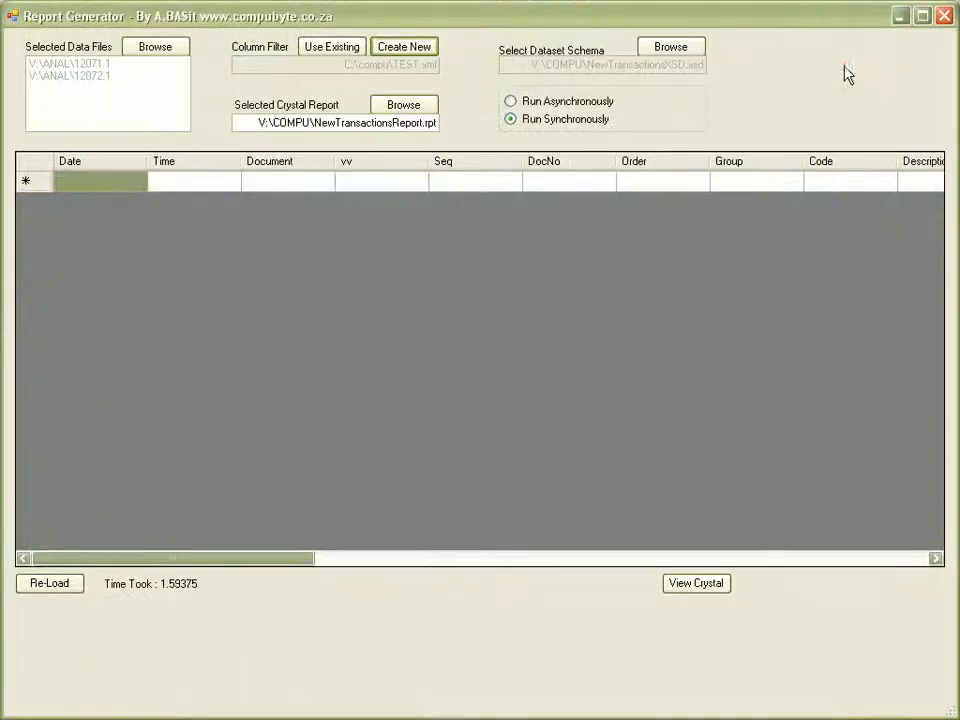
left_click(945, 16)
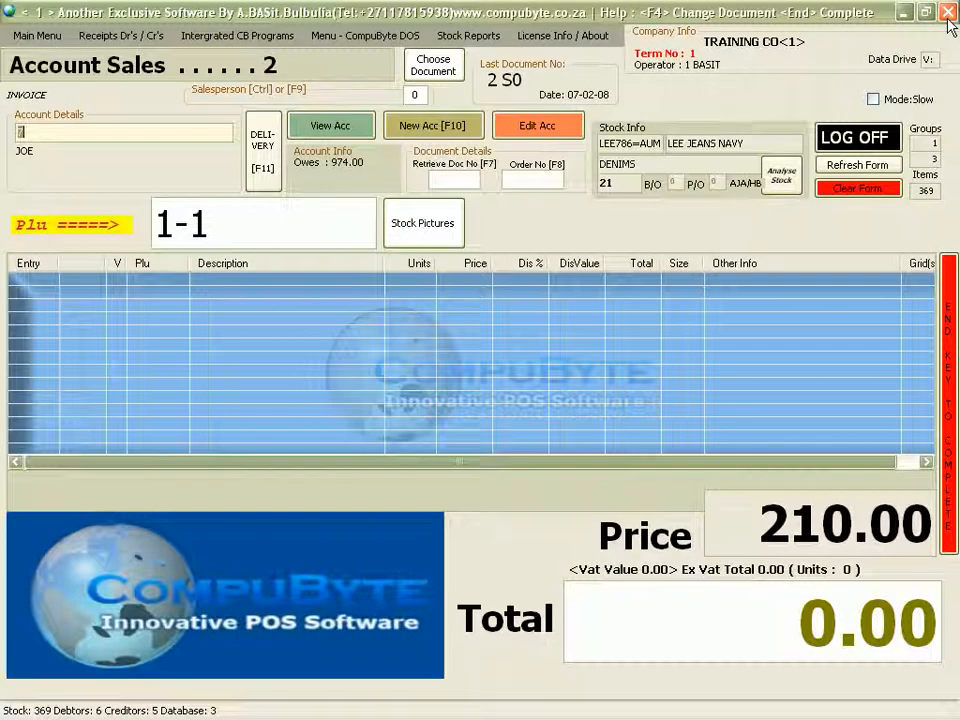